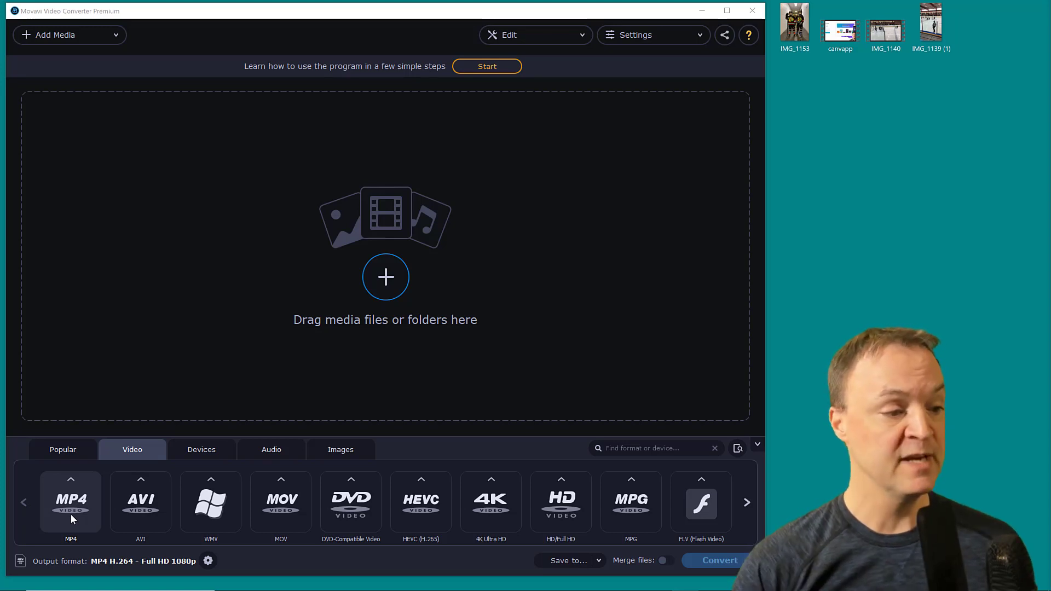
- Cycle through the Popular, Video, Devices and Audio formats, finishing on Images (JPG, GIF, PNG, BMP, TIFF)
click(66, 454)
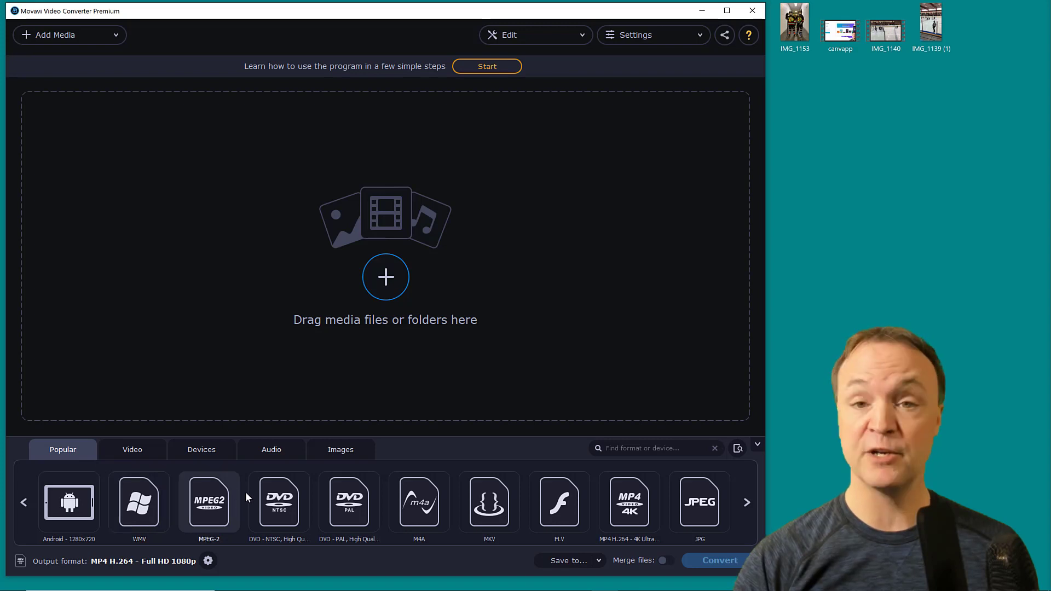
click(141, 452)
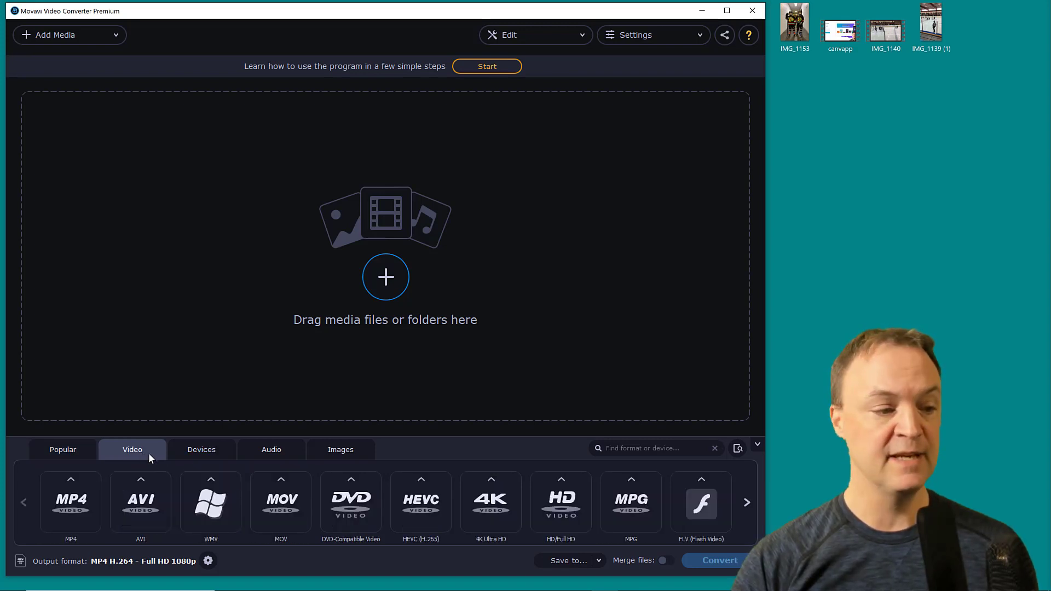
click(202, 453)
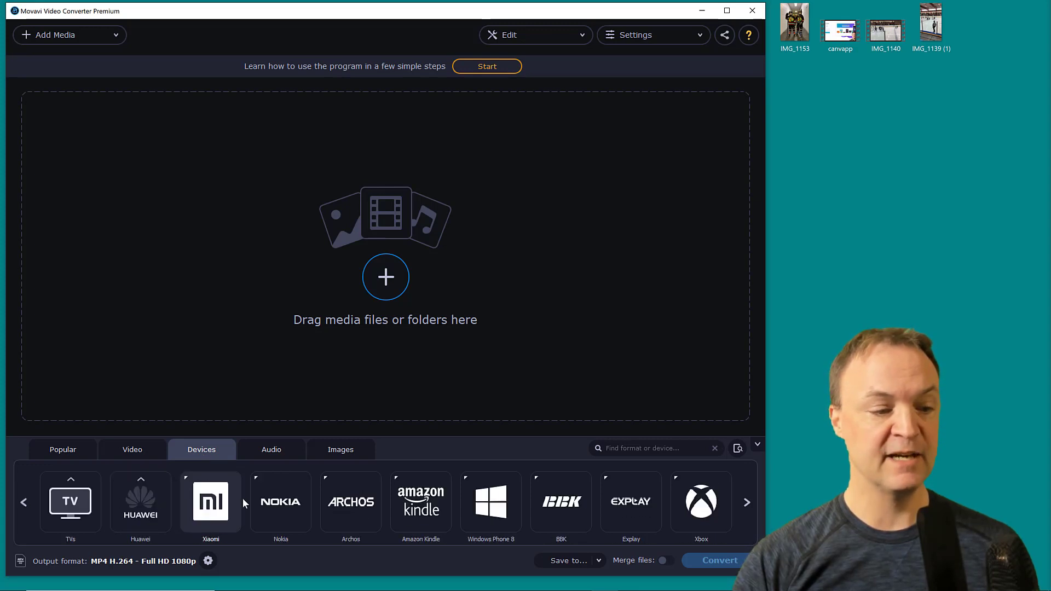
scroll(242, 498, down, 2)
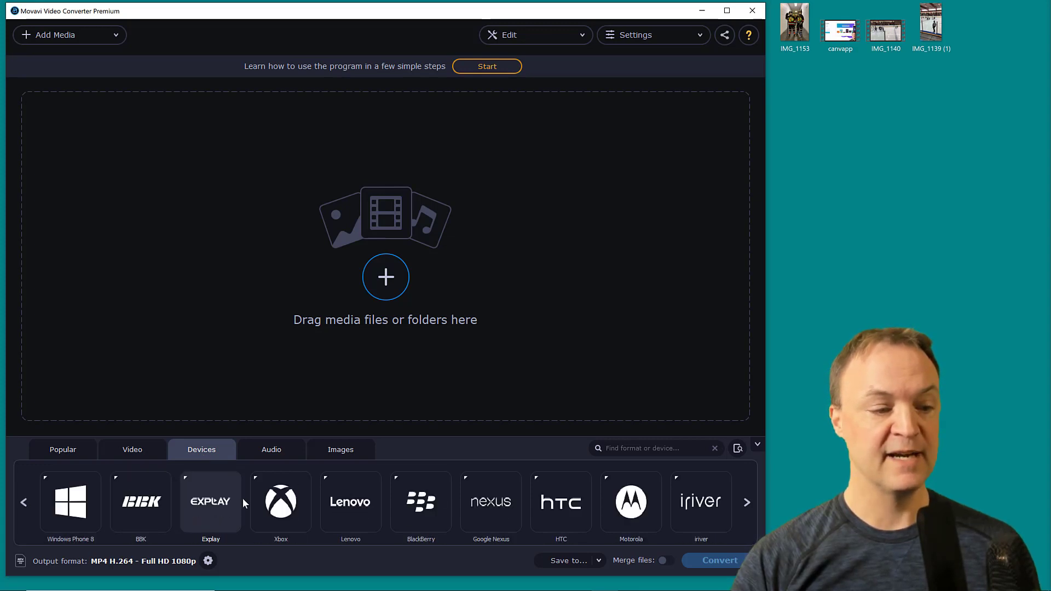
click(266, 457)
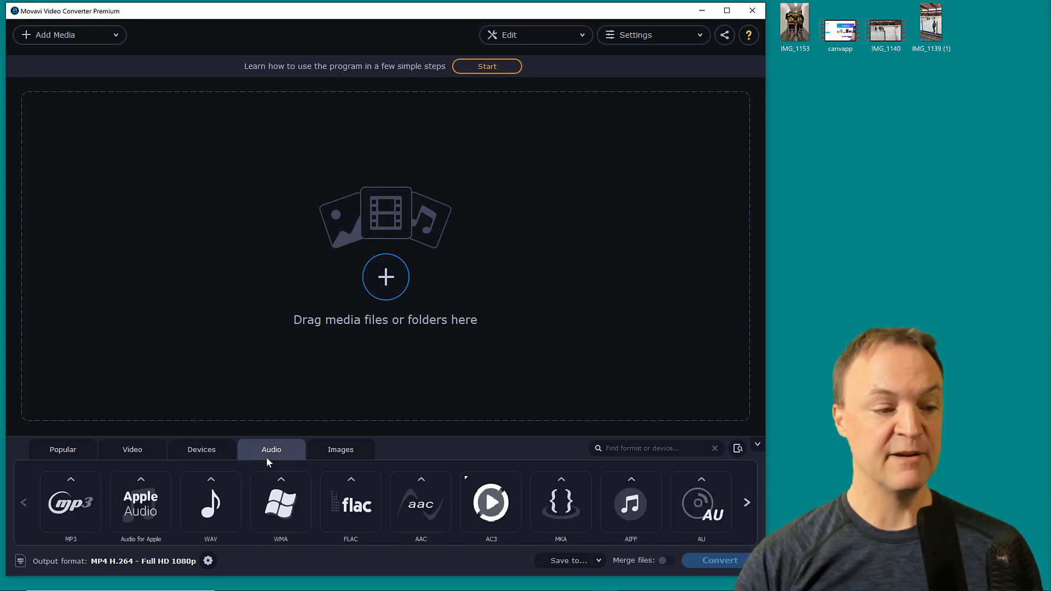
click(344, 452)
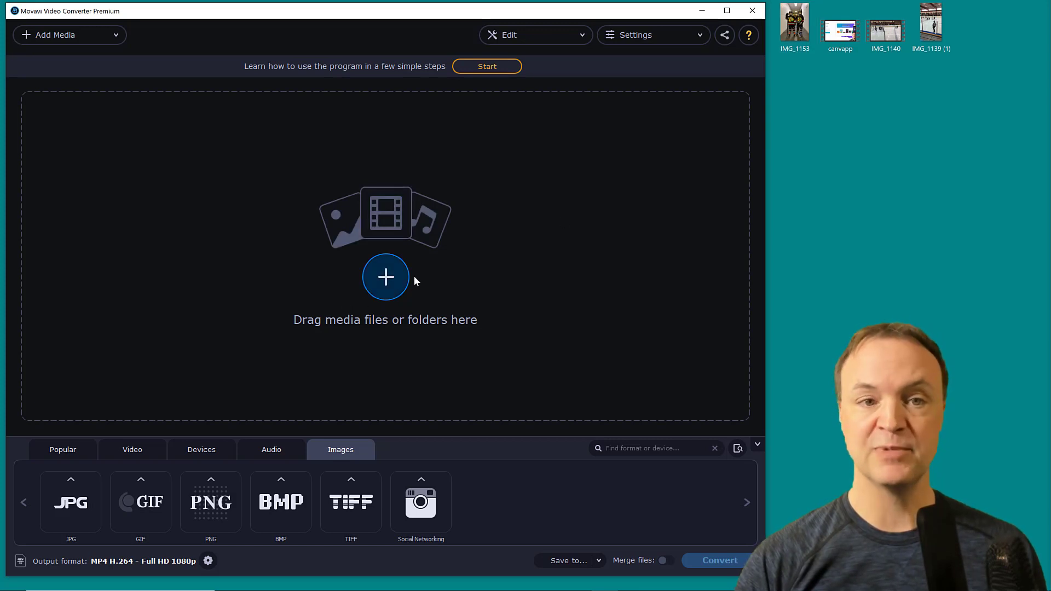
- Add the IMG_1153 photo to the list and choose the PNG output preset
drag(794, 23, 435, 252)
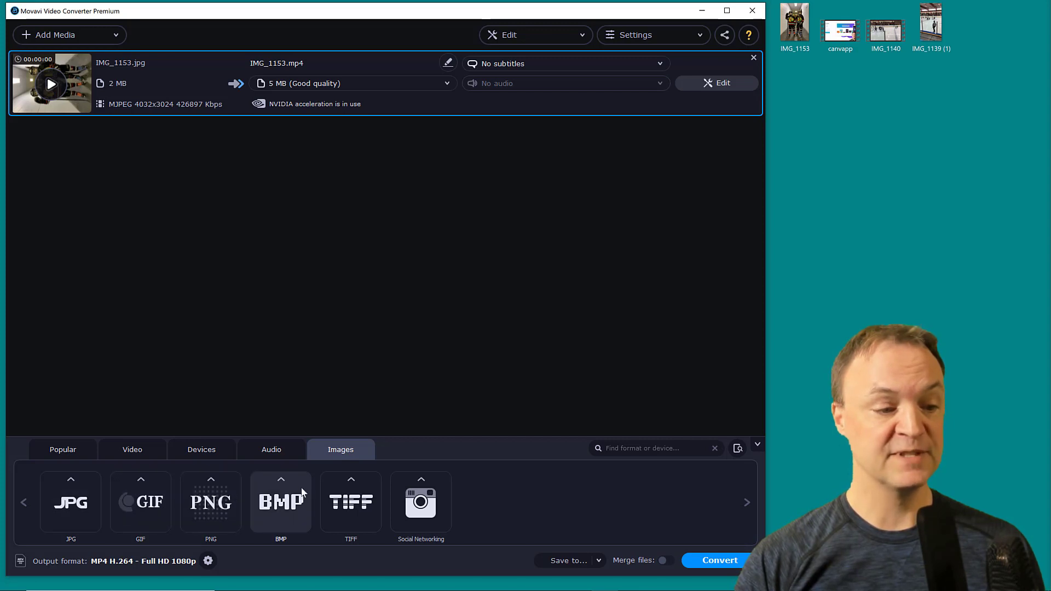
click(213, 505)
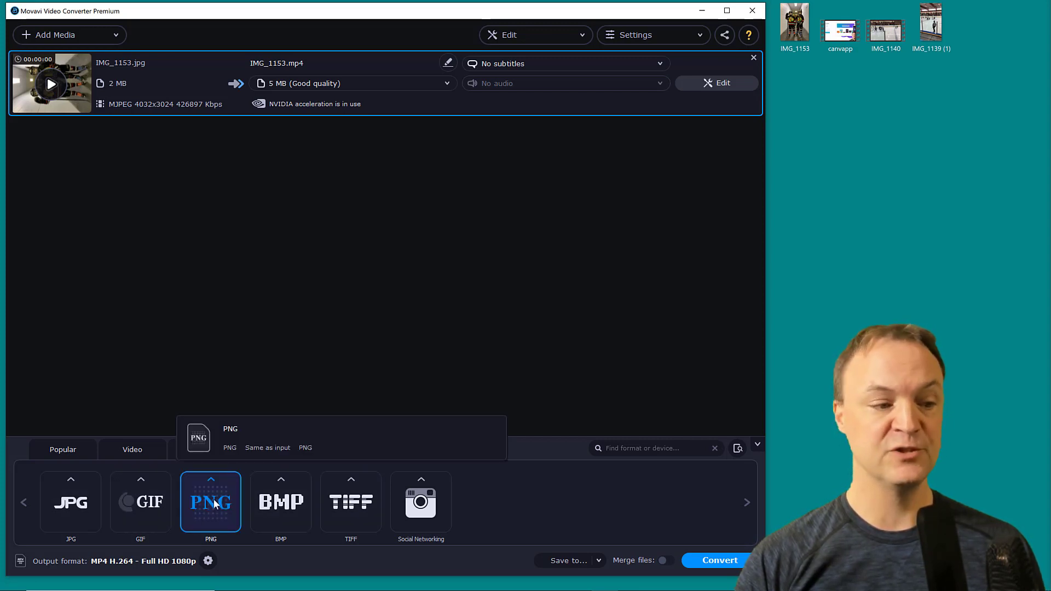
click(218, 451)
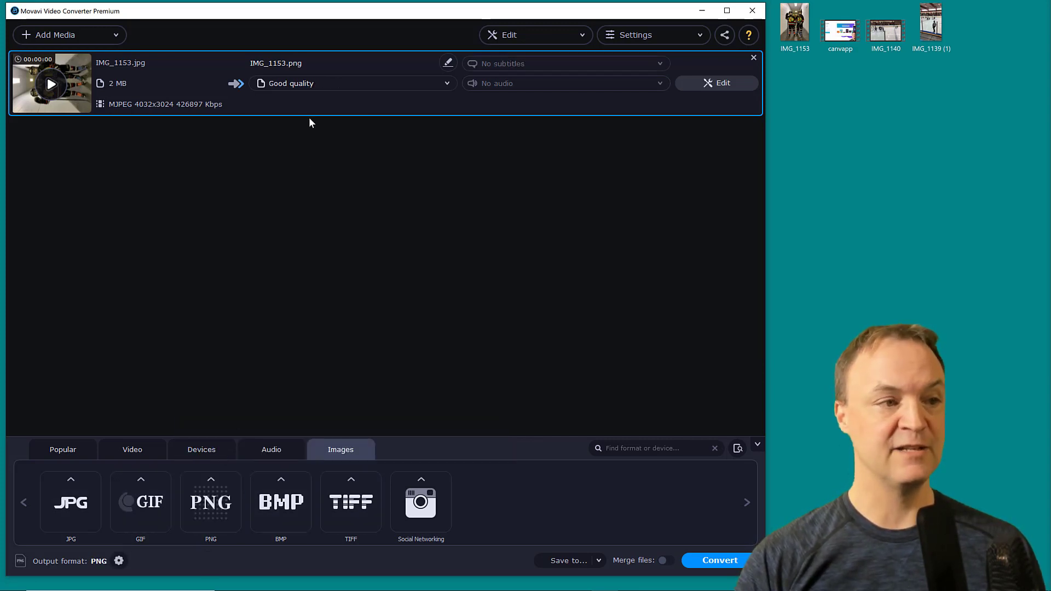
- Check the PNG settings, keep the original frame size, and close them without changes
click(119, 561)
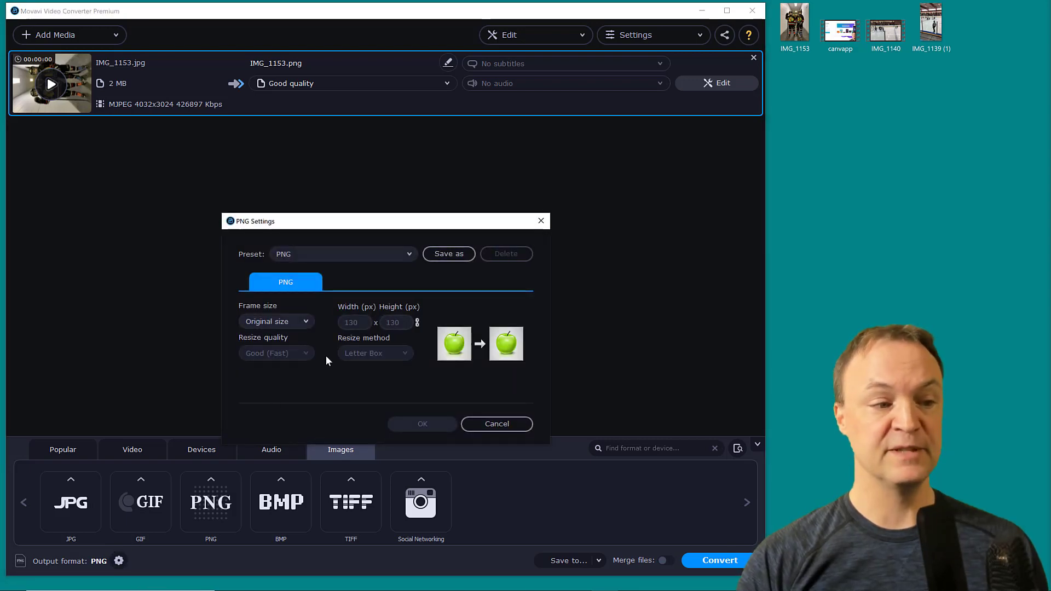
click(307, 321)
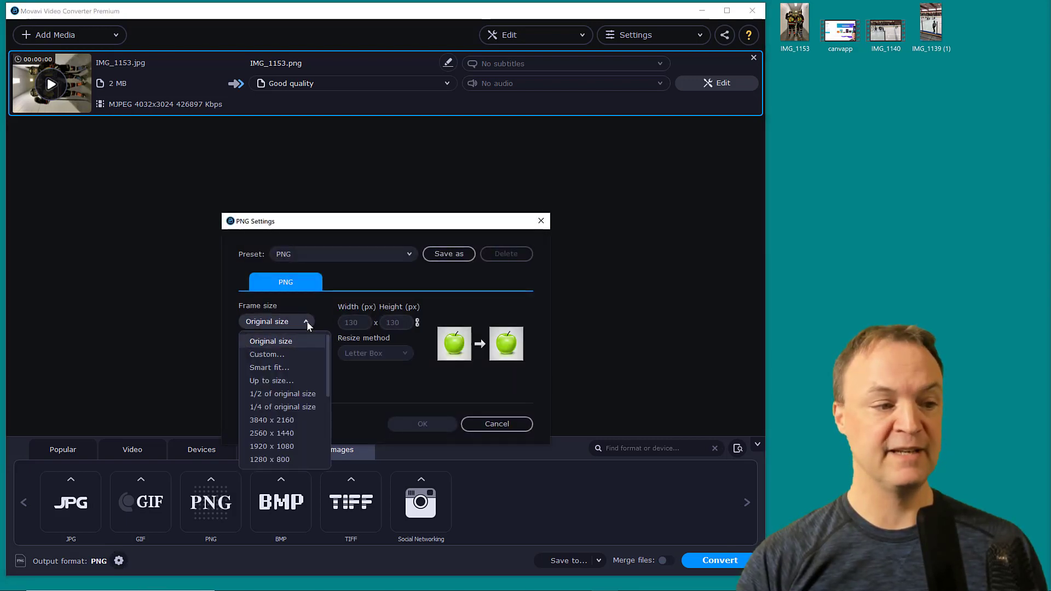
click(334, 304)
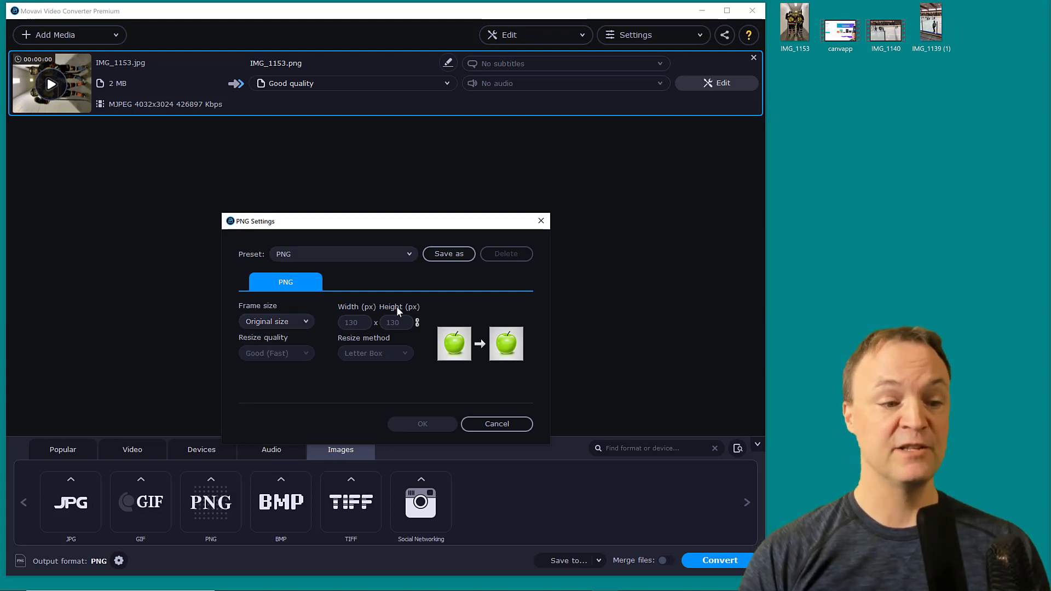
click(497, 425)
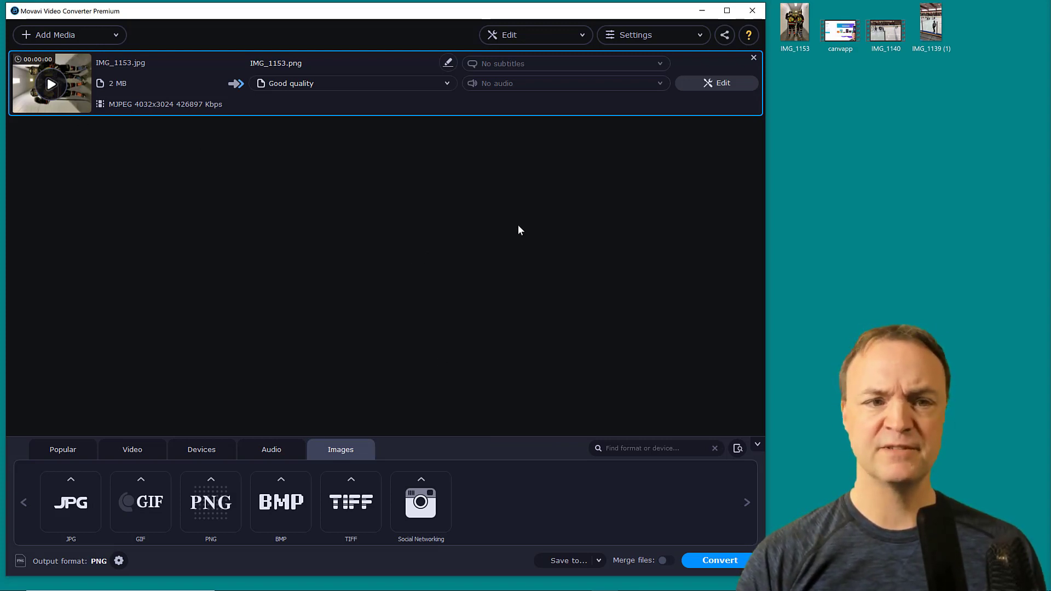
- Rotate the IMG_1153 photo clockwise in the editor and apply it so it stands upright
click(691, 83)
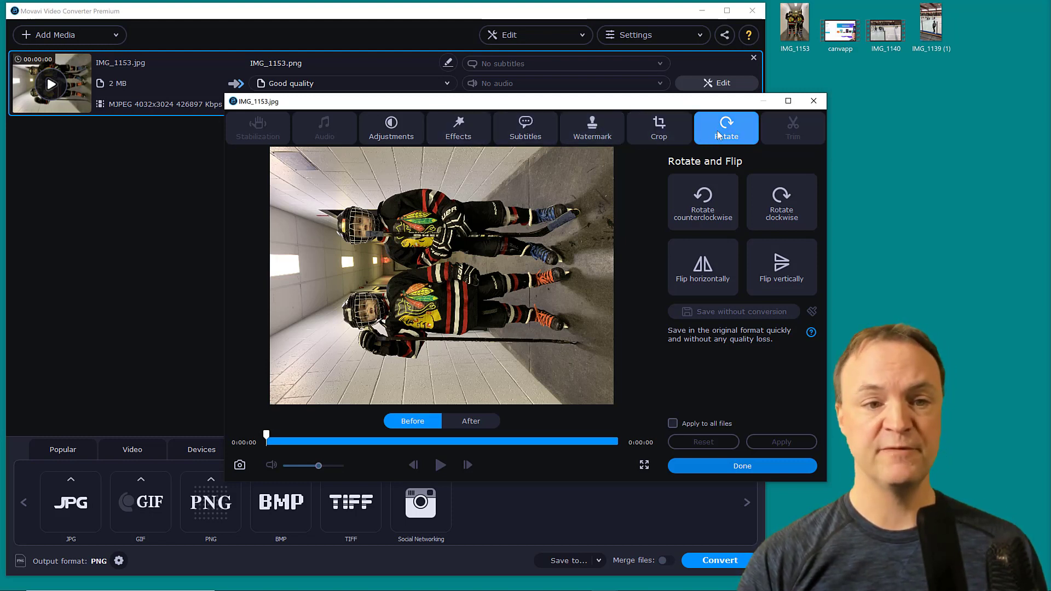
click(785, 204)
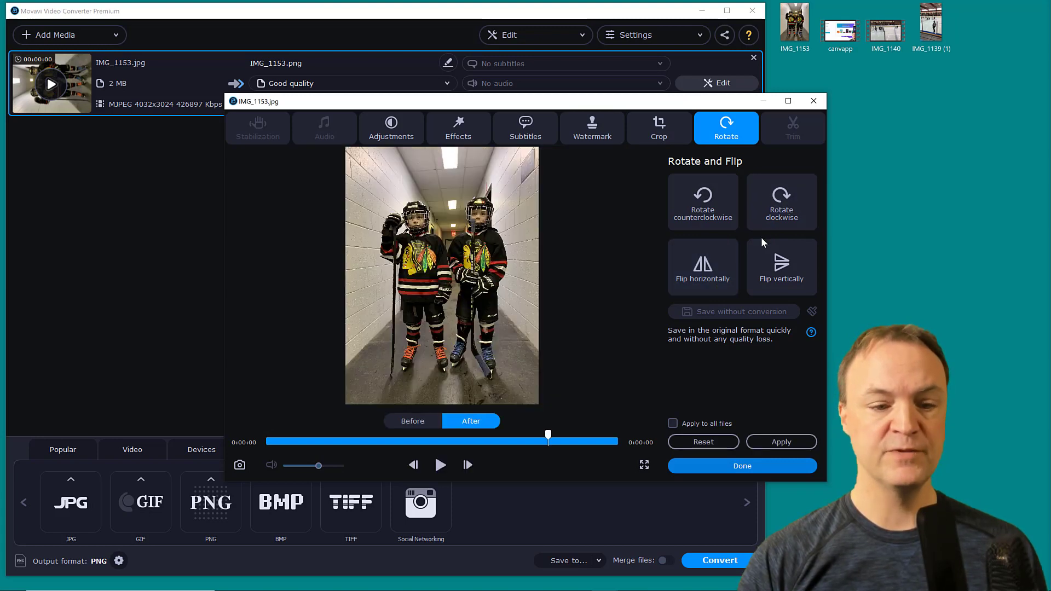
click(781, 442)
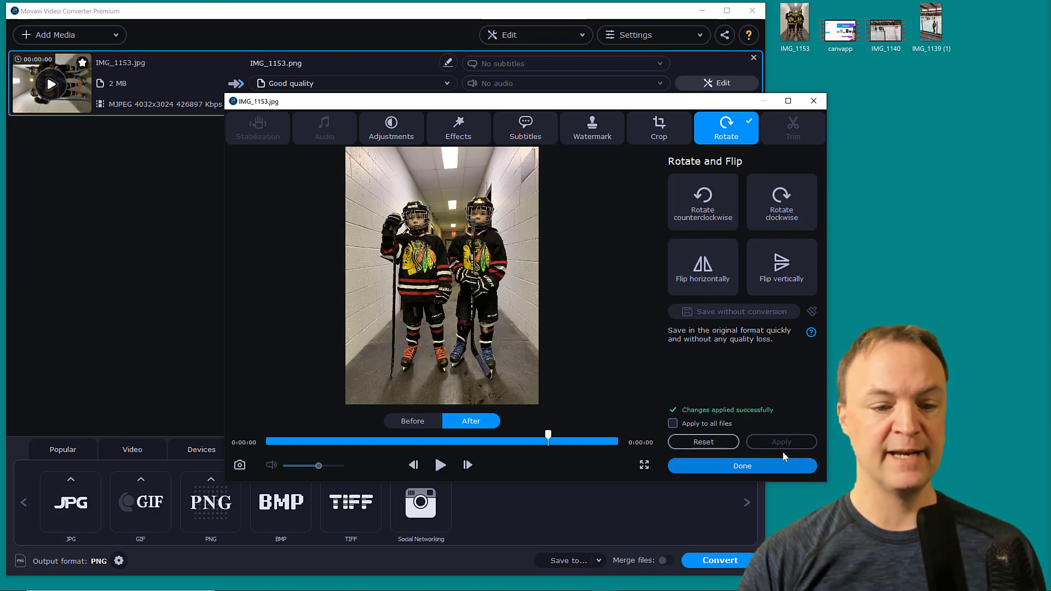
click(743, 466)
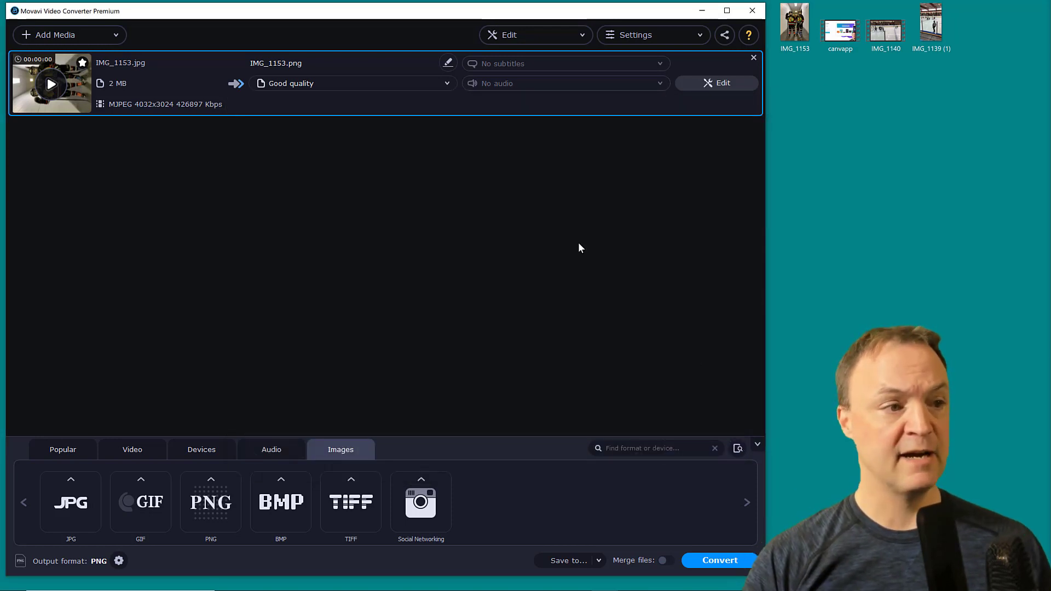
- Convert the photo to PNG, view IMG_1153.png in Photos, then close Photos and the folder
click(718, 561)
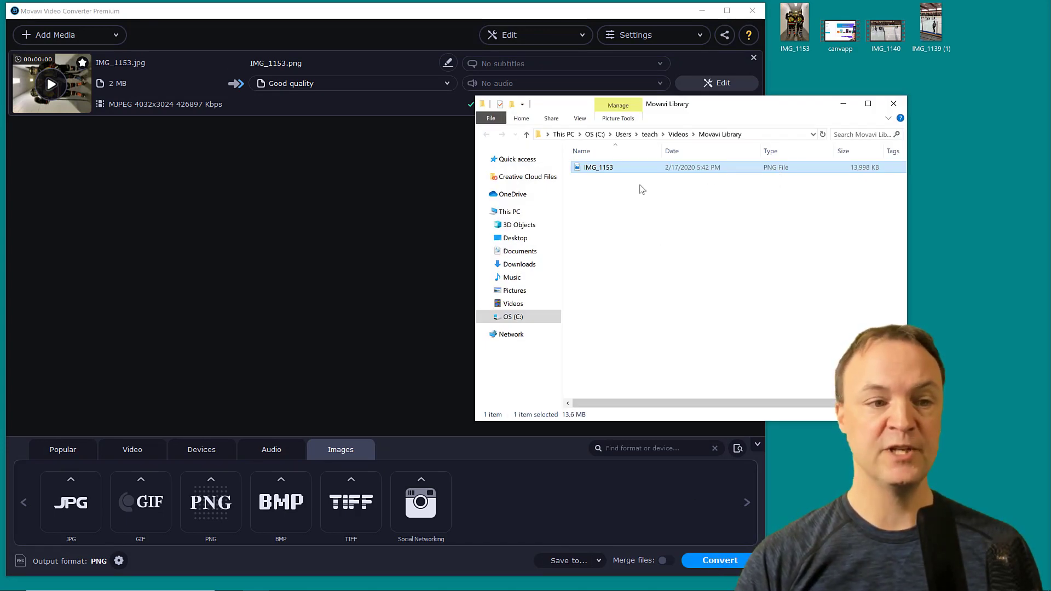
double_click(608, 172)
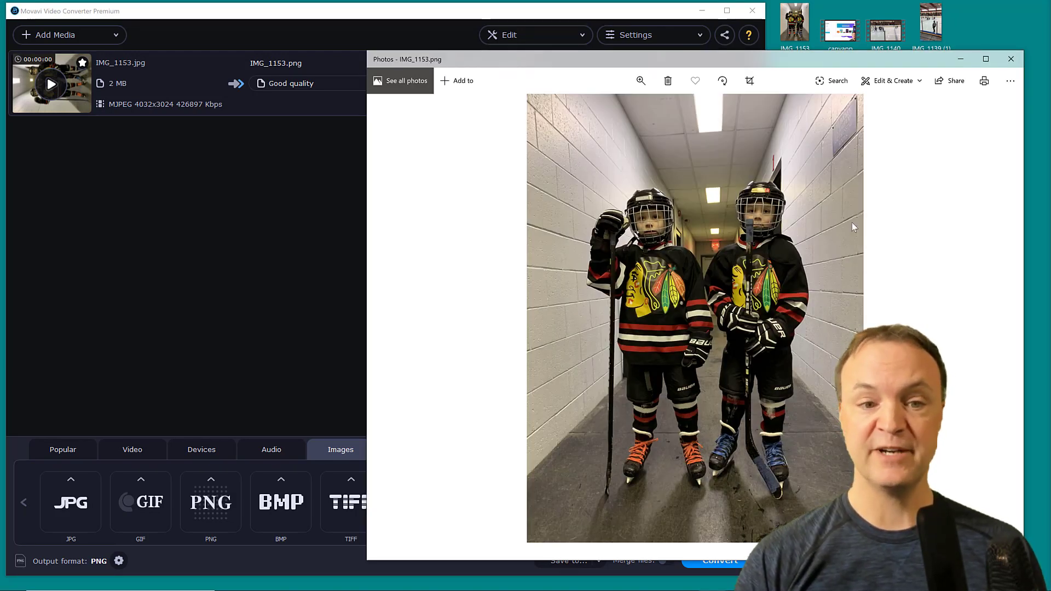
click(1011, 59)
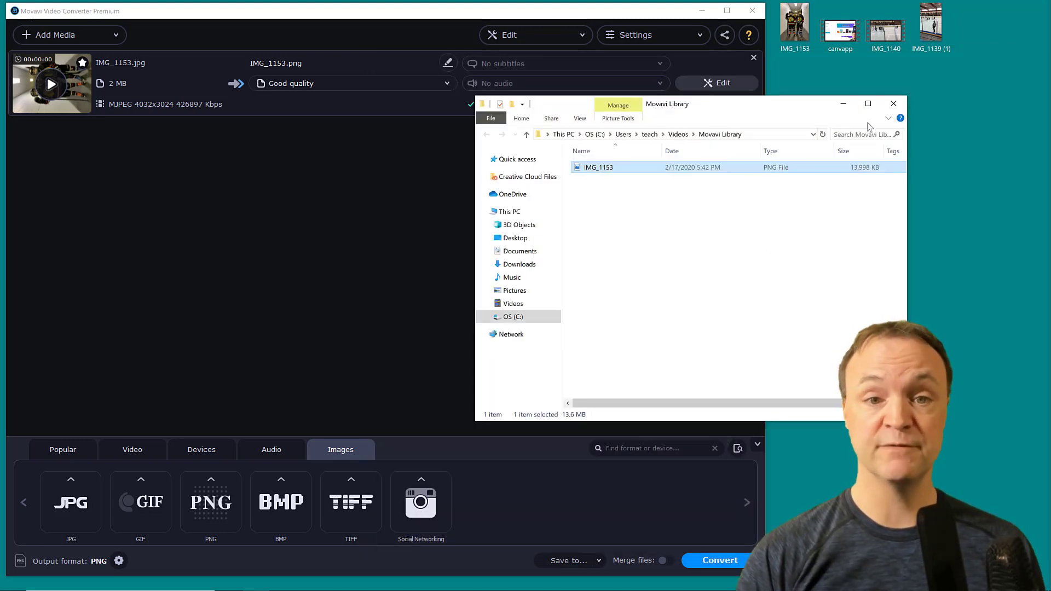
click(894, 104)
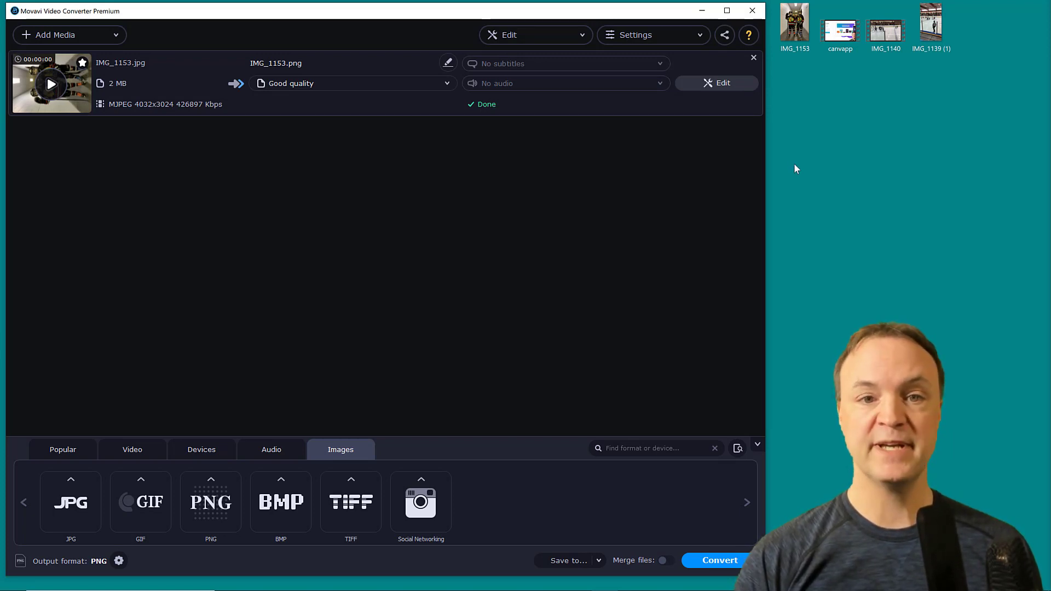
- Remove the finished IMG_1153 row and add the IMG_1139 (1).mov clip to the list
mouse_move(926, 42)
mouse_down()
mouse_move(899, 78)
mouse_move(919, 53)
mouse_up()
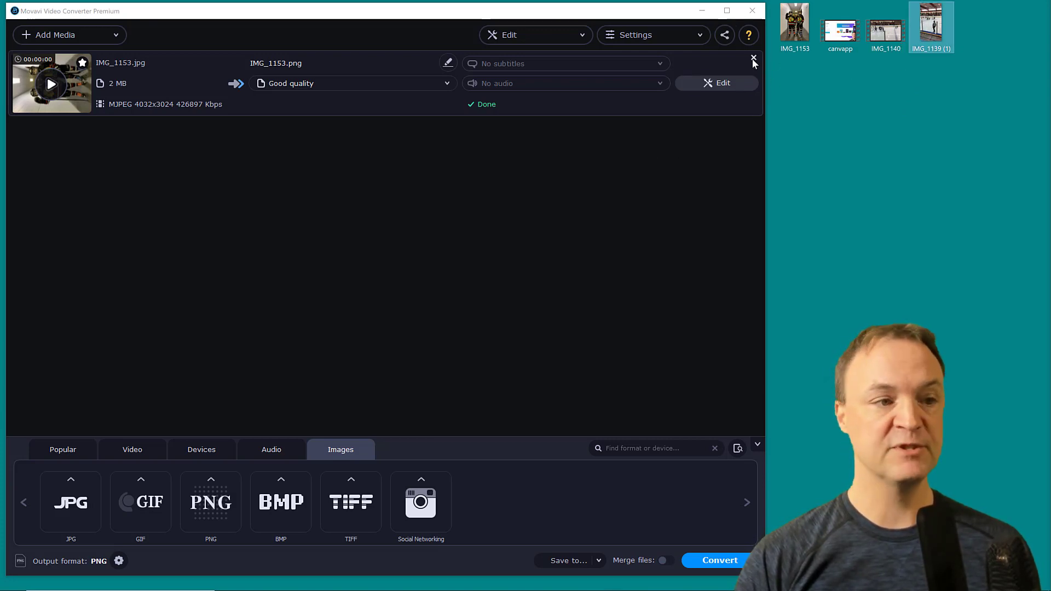
click(754, 57)
drag(757, 147, 422, 219)
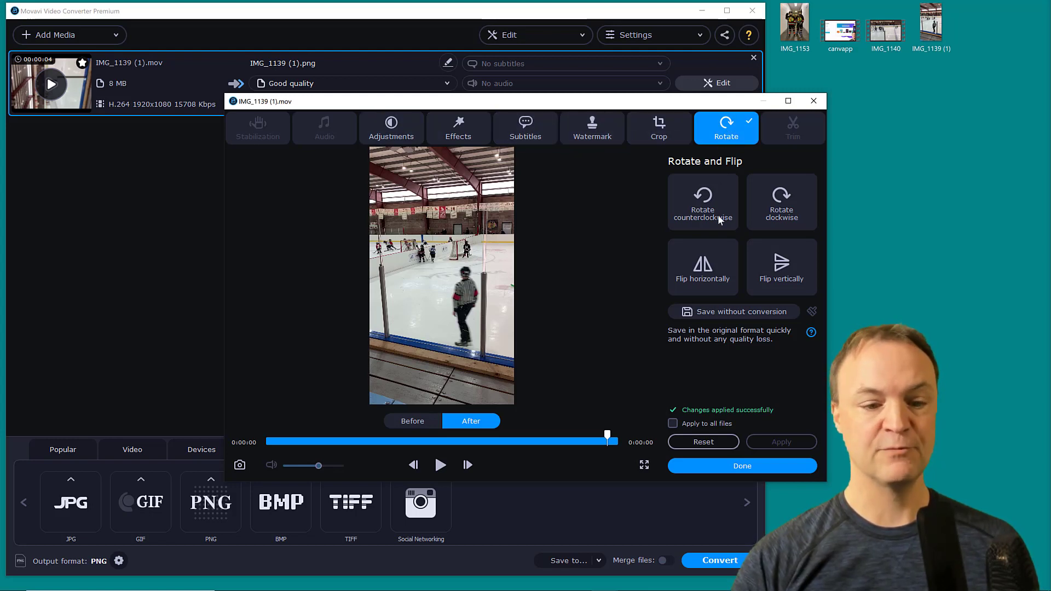
- Finish the rotation, pick the Medium GIF preset, look at its settings, and convert
click(747, 467)
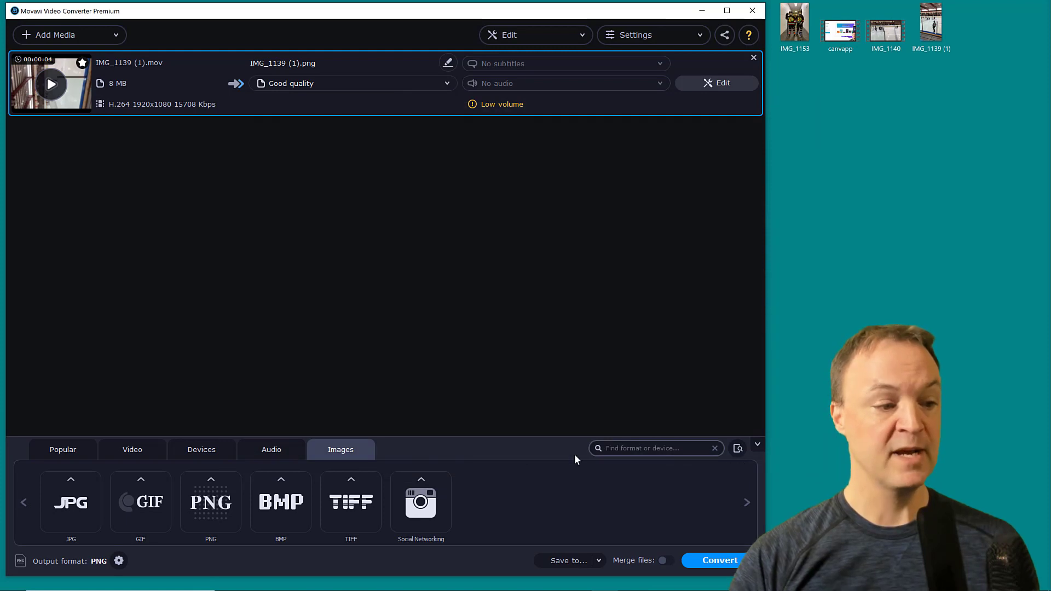
click(145, 485)
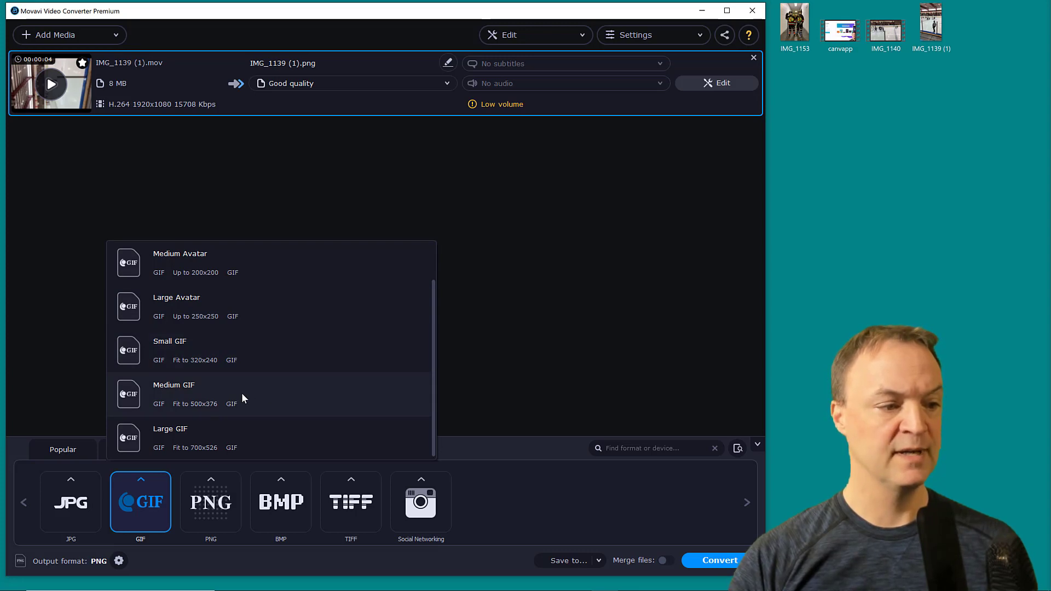
click(219, 393)
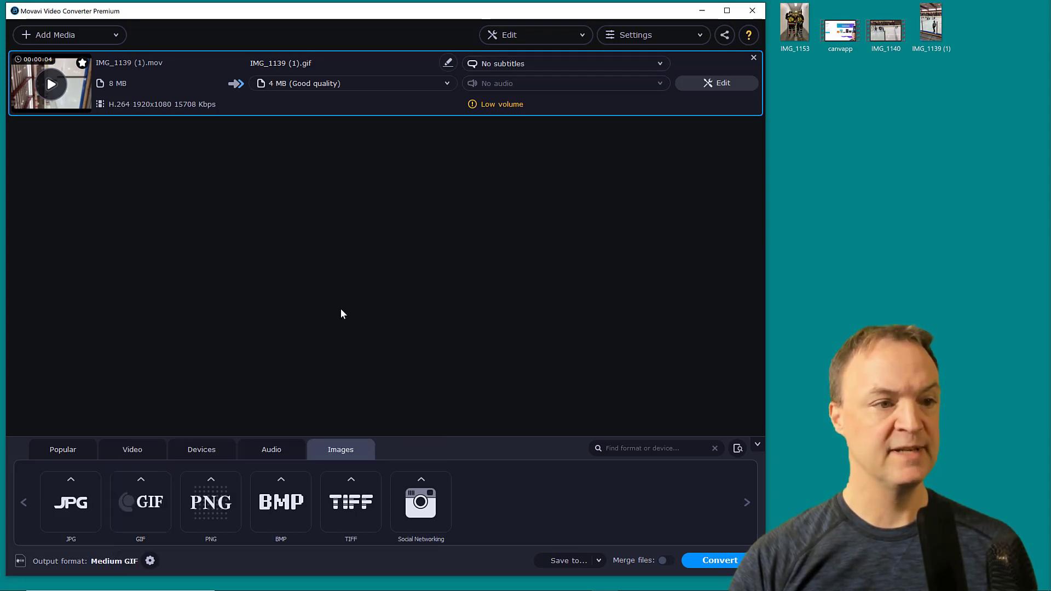
click(150, 561)
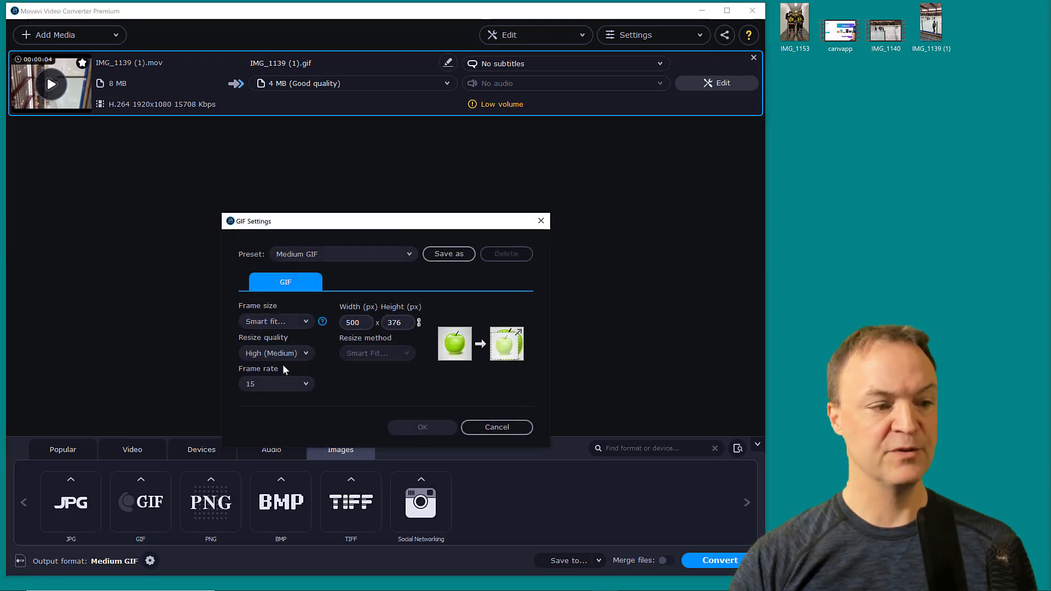
click(535, 222)
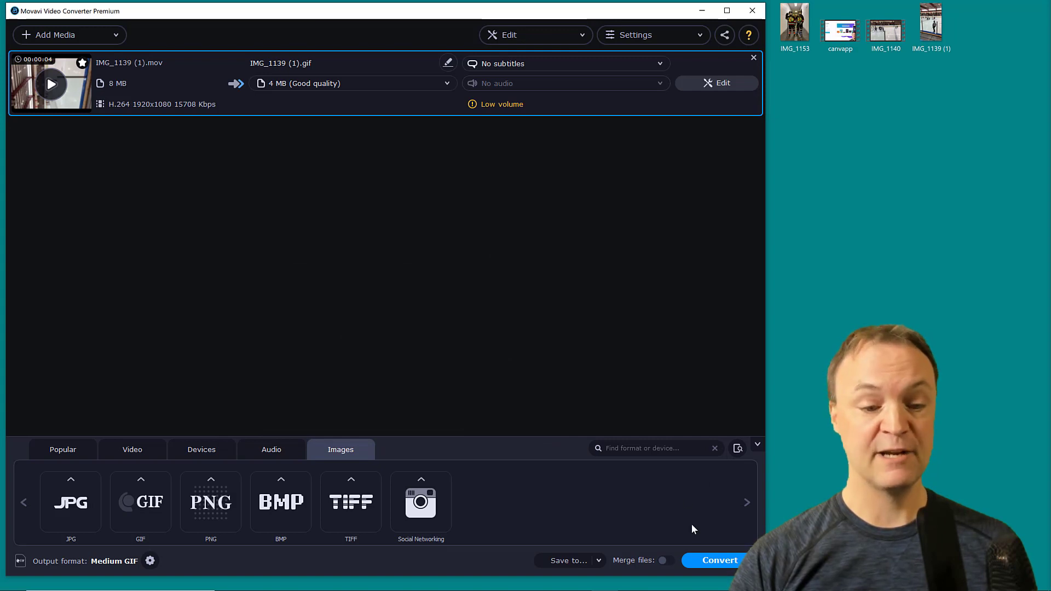
click(715, 564)
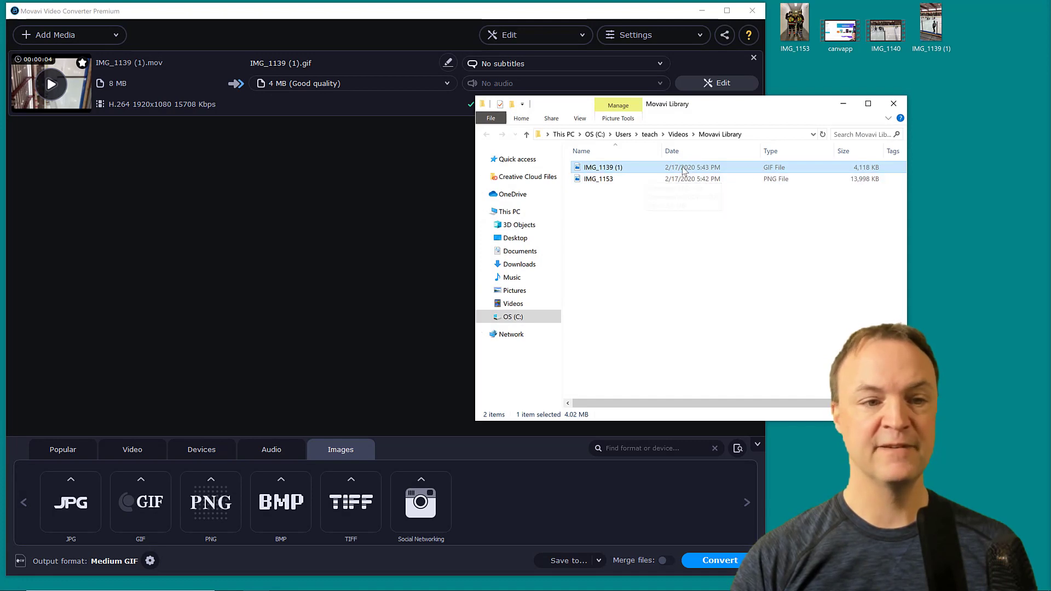
- Play IMG_1139 (1).gif in Photos to confirm it's upright, then close Photos and the folder
double_click(683, 169)
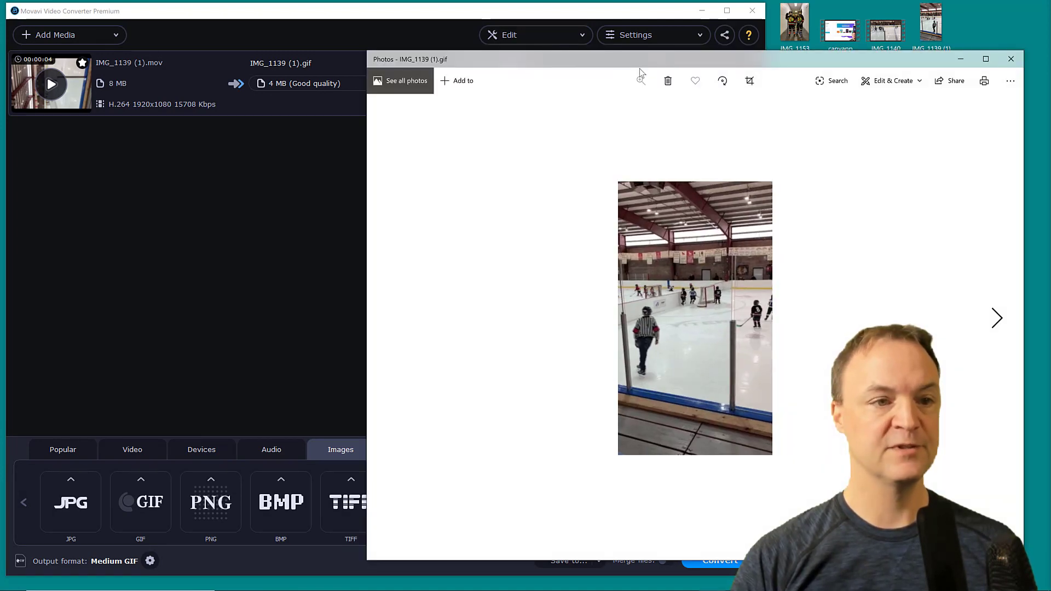
drag(526, 60, 238, 10)
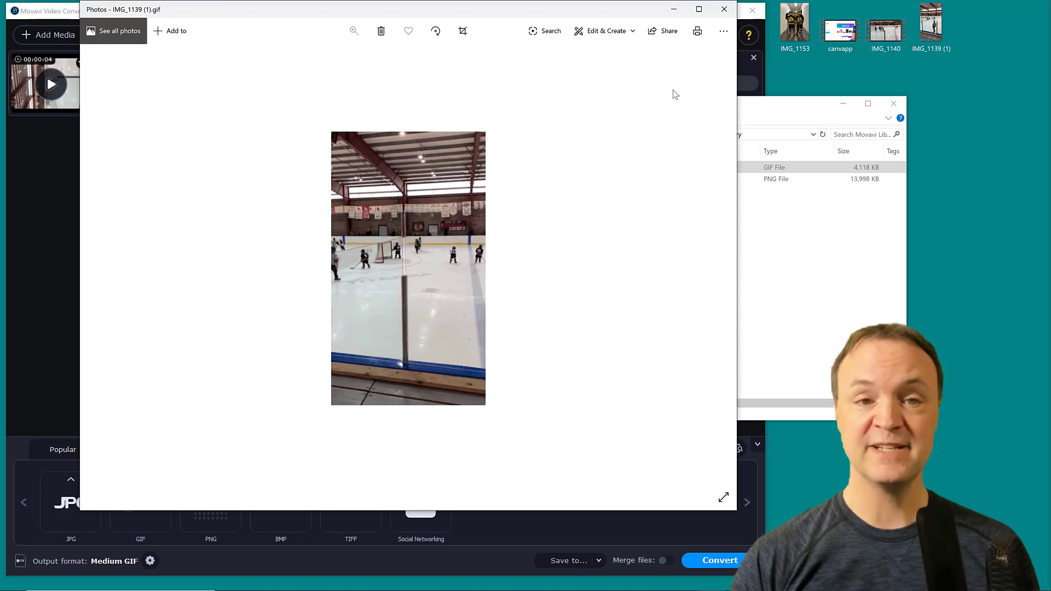
click(724, 9)
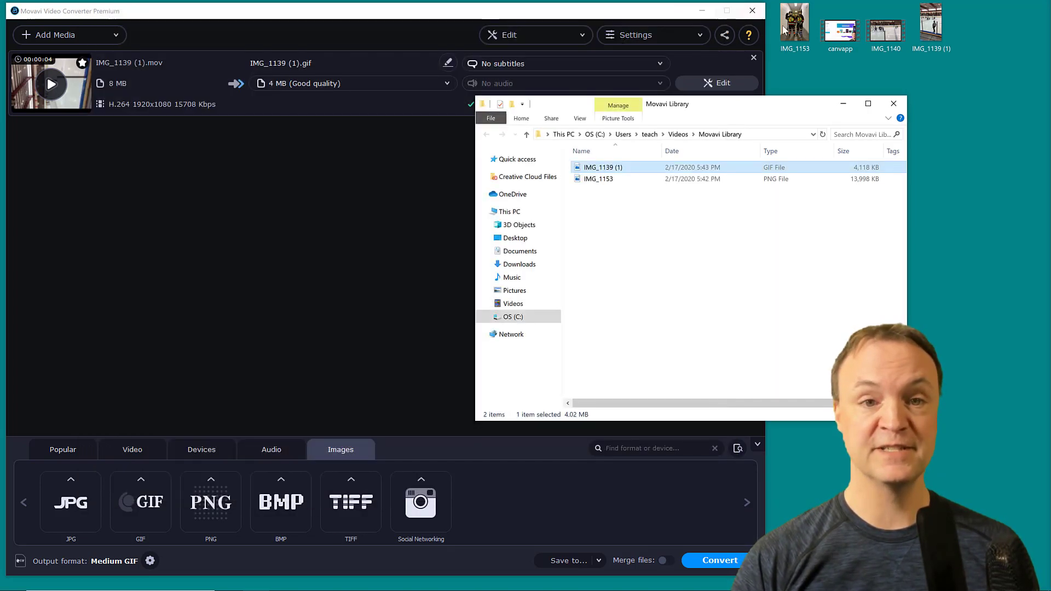
click(894, 103)
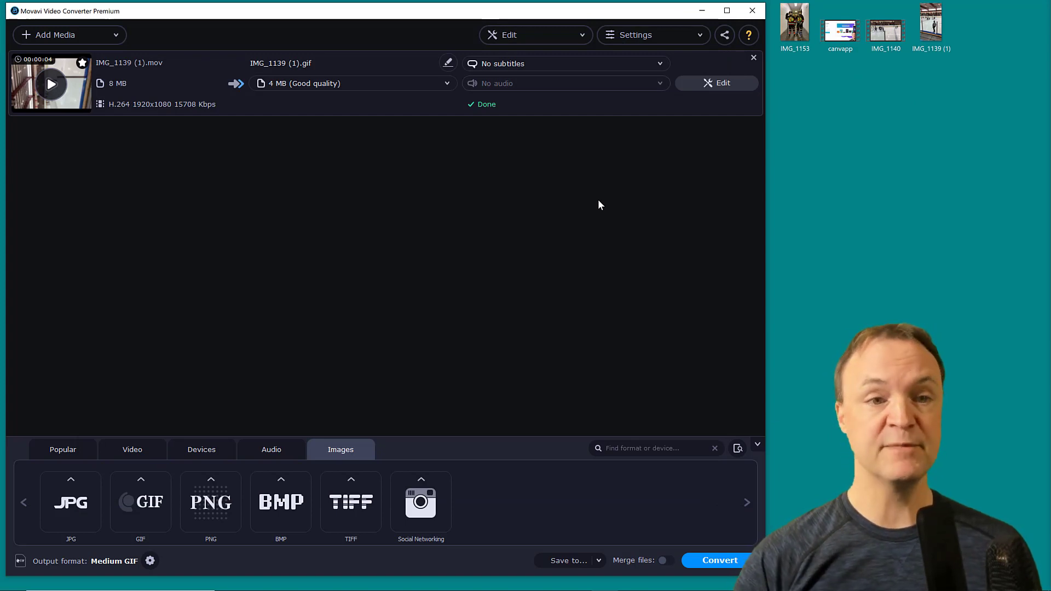
- Swap the GIF job for IMG_1140.MOV and open its editor on the Stabilization tab
click(754, 57)
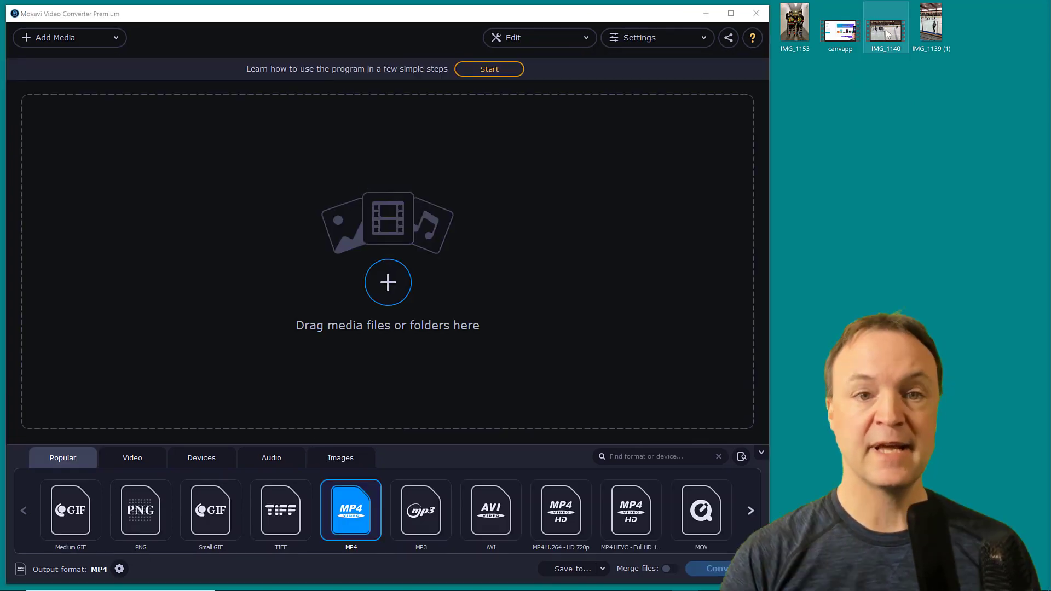
drag(887, 34, 477, 225)
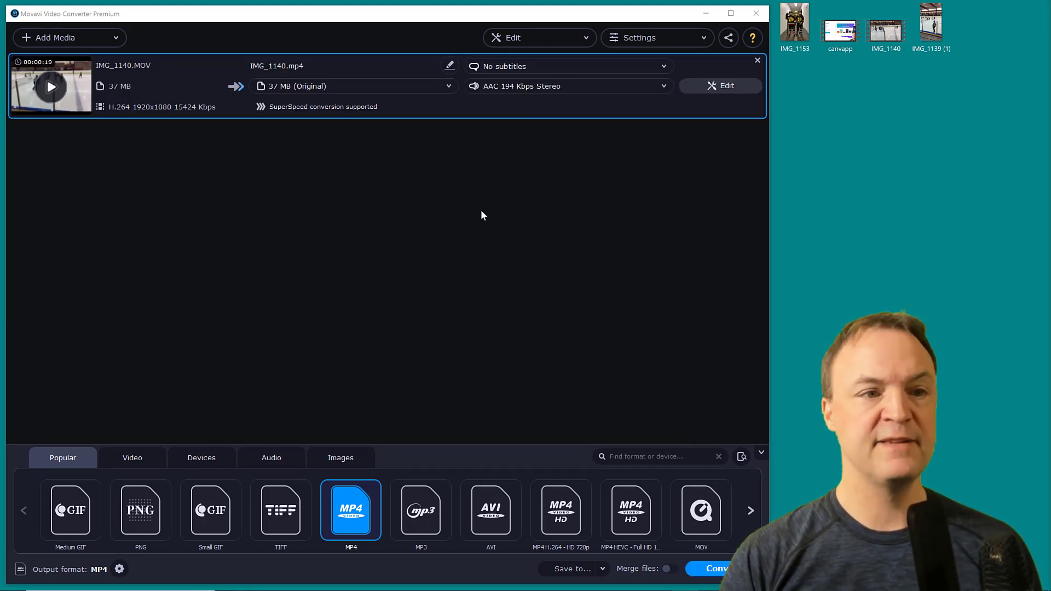
click(721, 88)
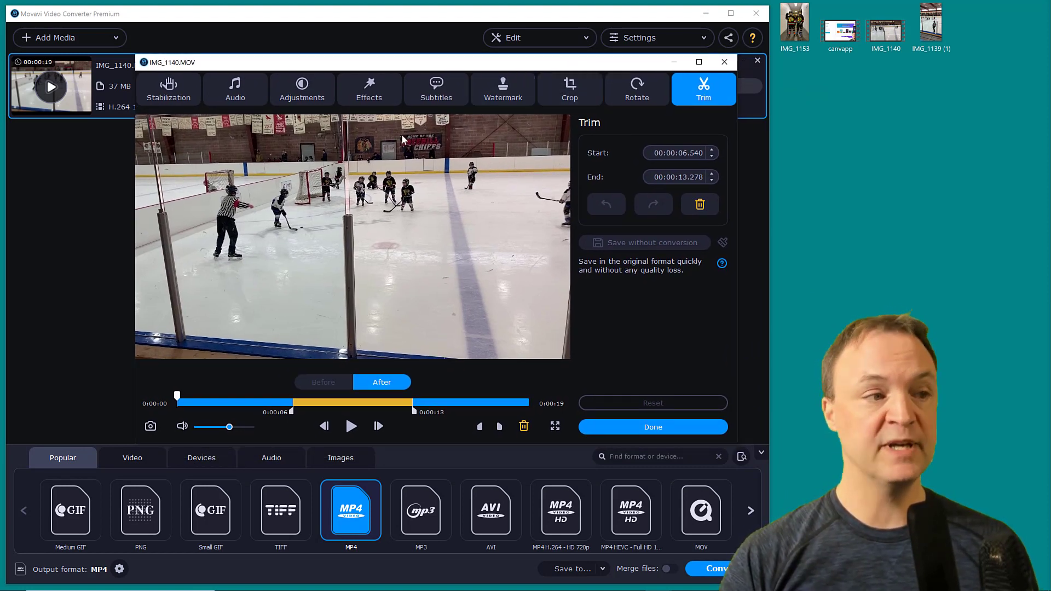
click(166, 91)
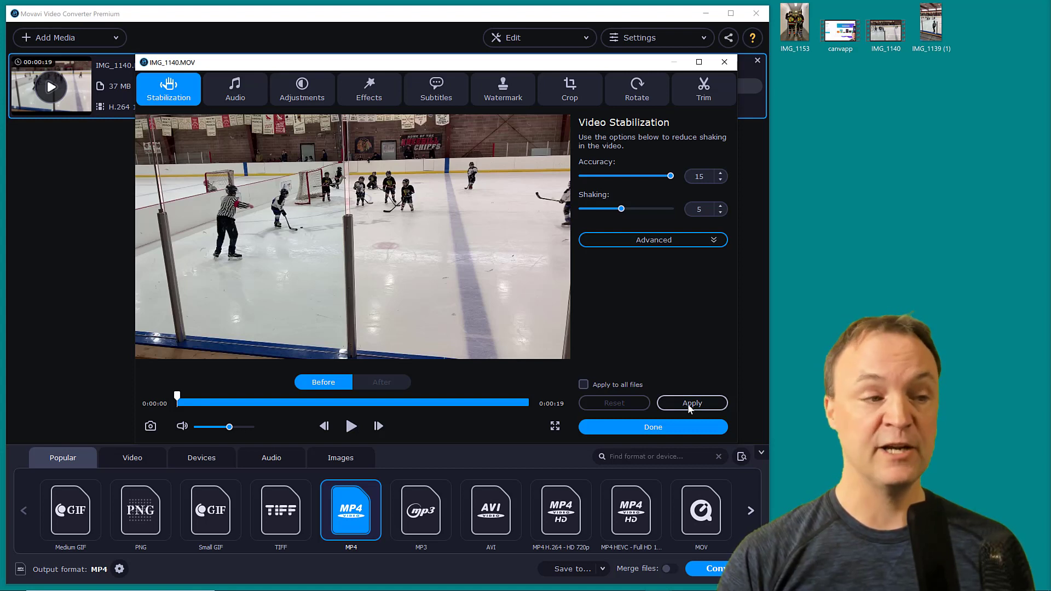
- Try Remove noise on IMG_1140's audio, nudge its level, and compare original and processed previews
click(233, 93)
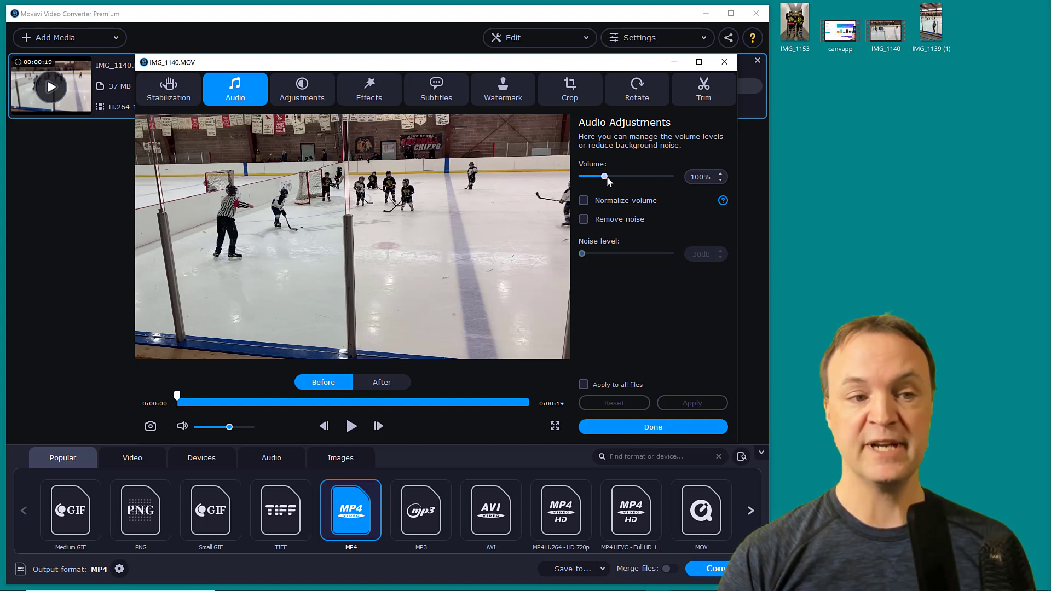
click(583, 219)
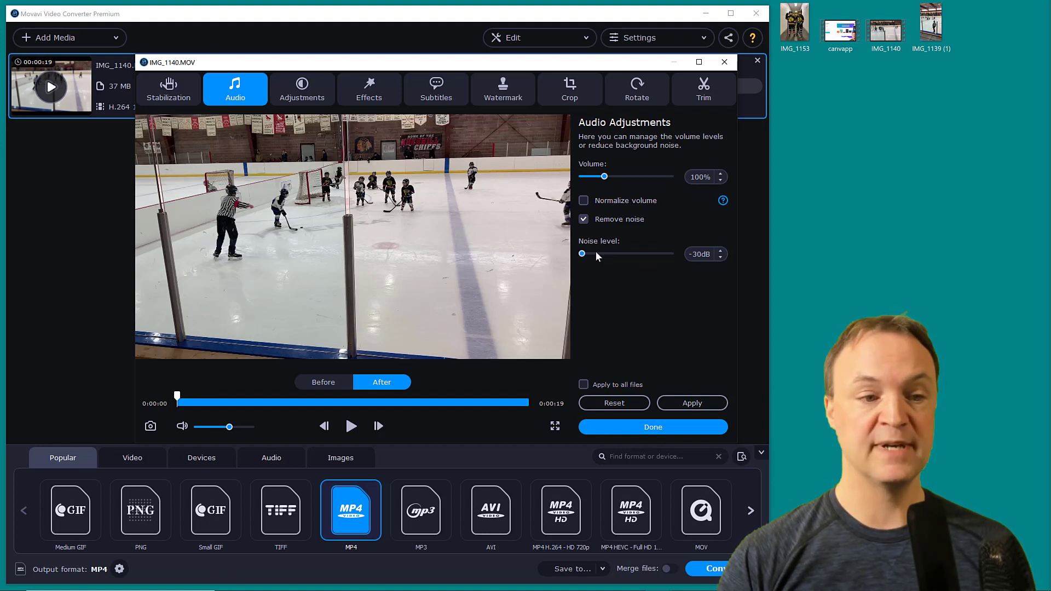
drag(582, 254, 582, 256)
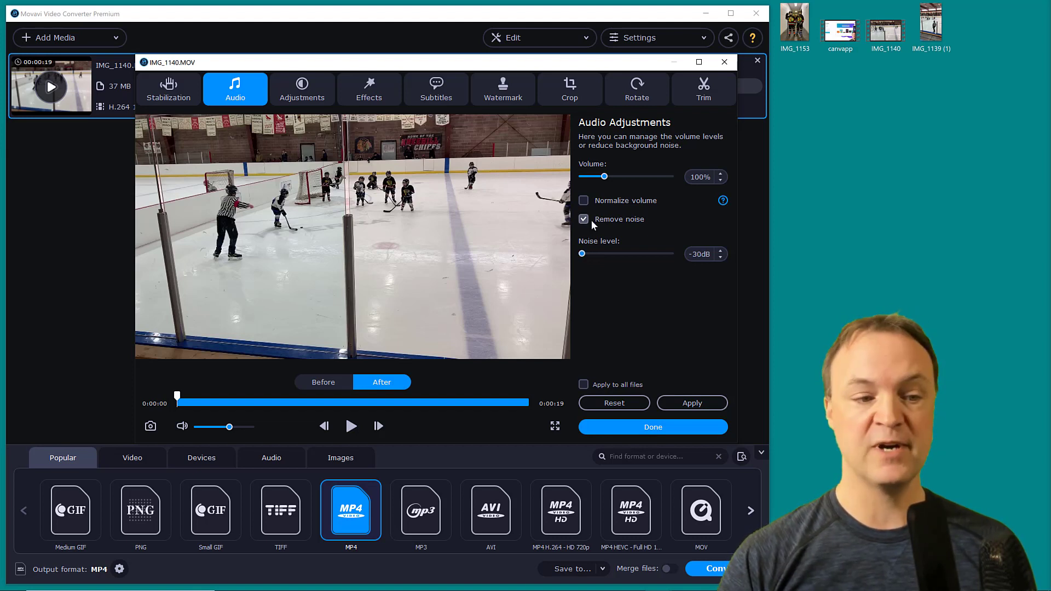
click(329, 384)
click(366, 384)
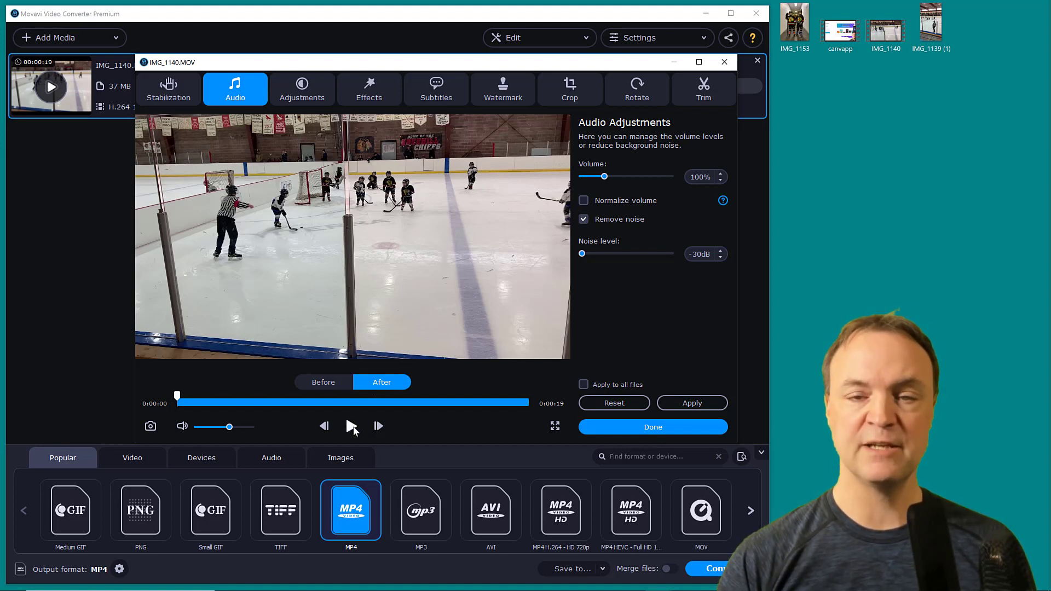
- Discard the audio changes, trial Brightness at 157 in Adjustments, then reset it to 0
click(309, 98)
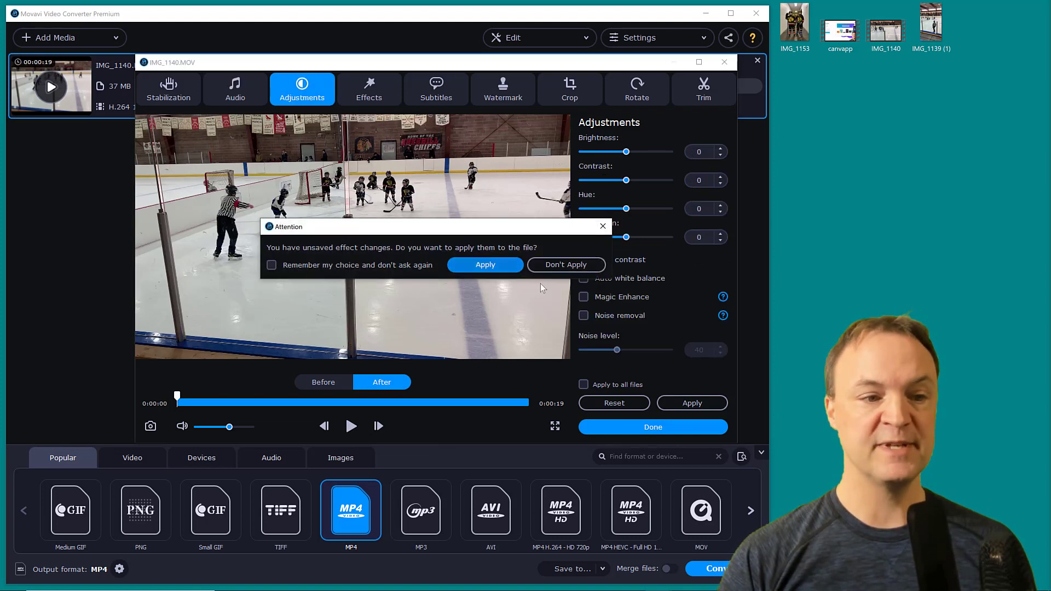
click(569, 265)
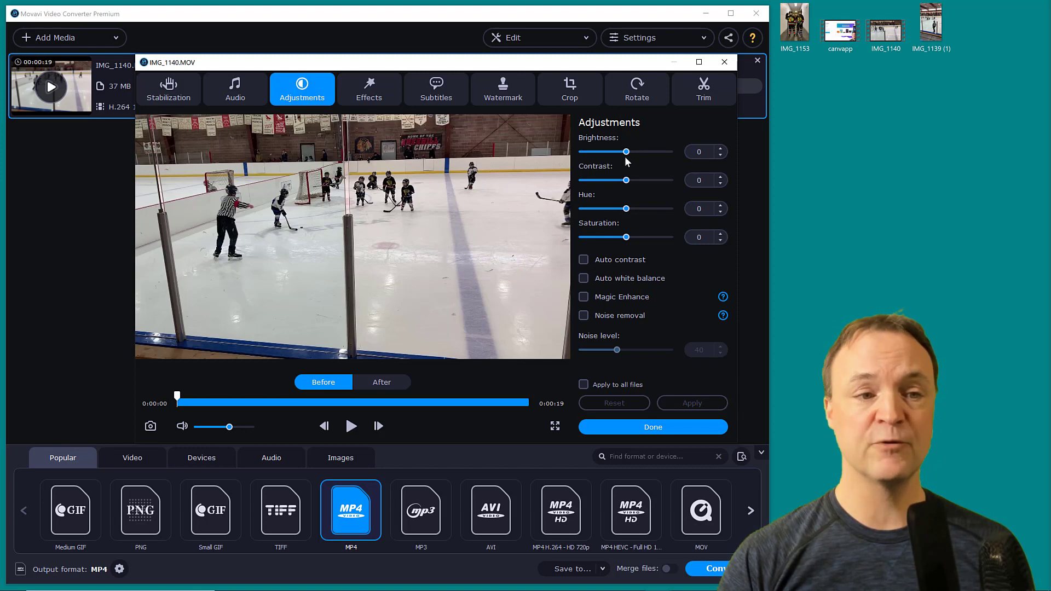
click(652, 152)
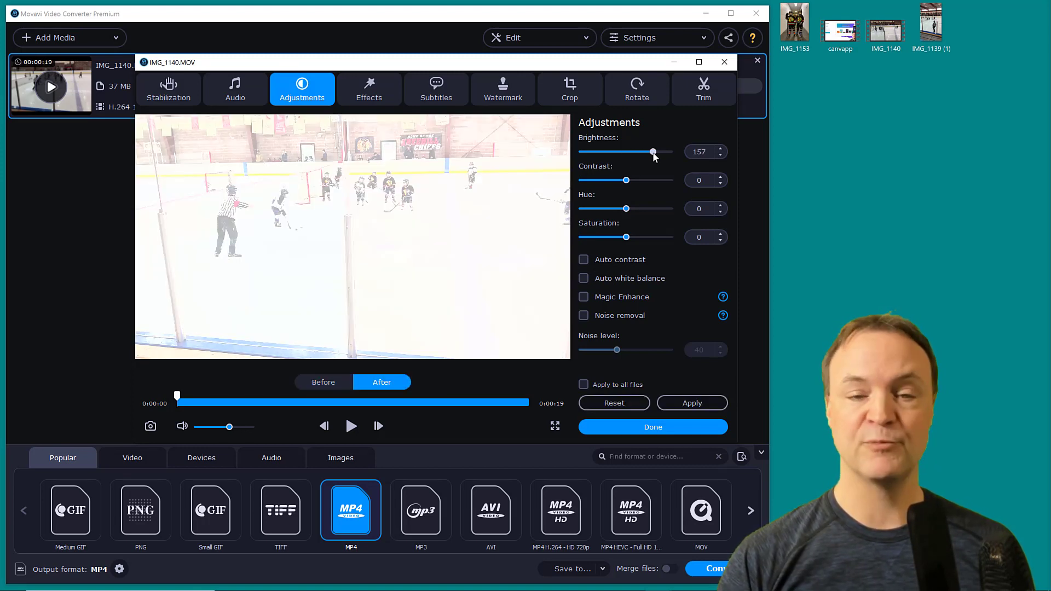
click(626, 408)
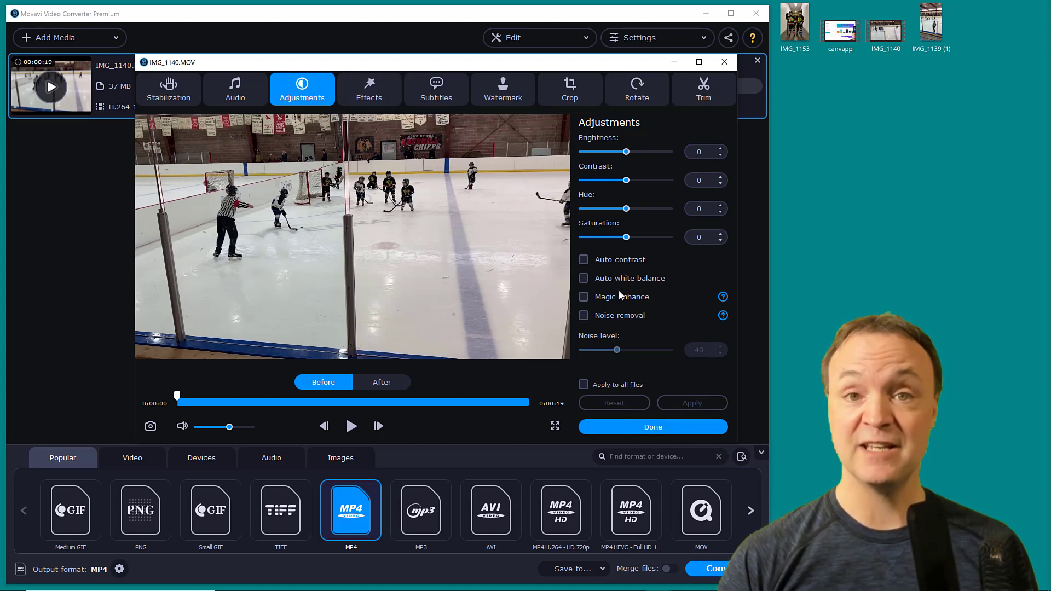
- Apply the Vignette effect to IMG_1140 as a preview, then reset it off
click(372, 100)
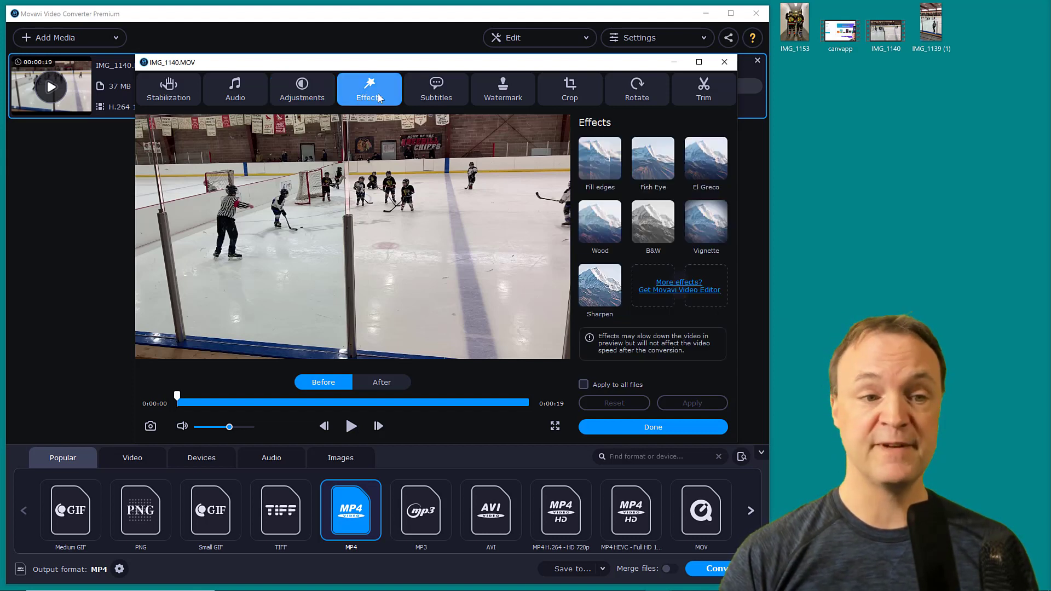
click(715, 230)
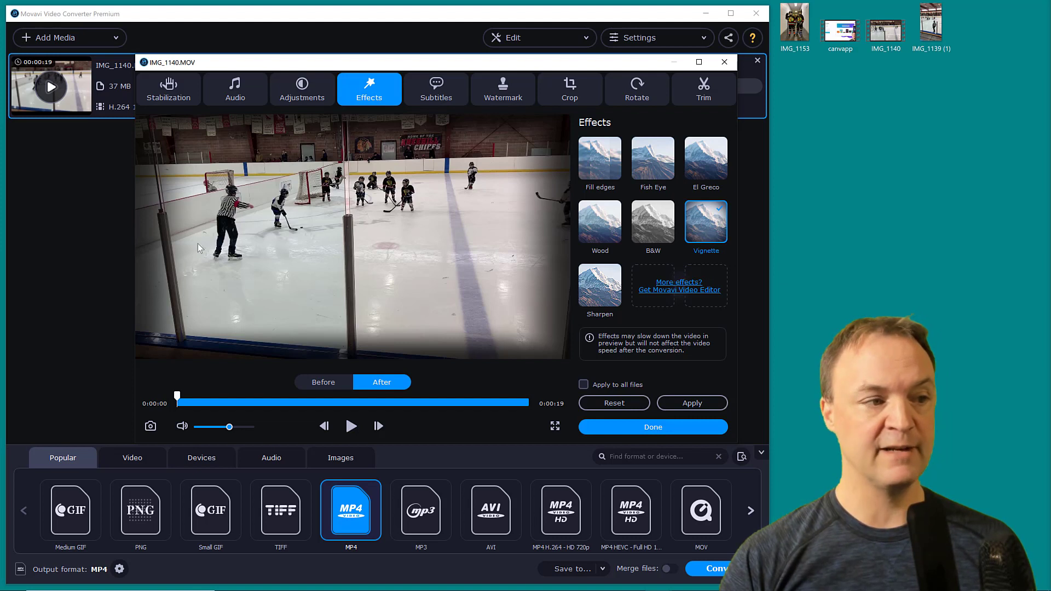
click(628, 401)
- Look through the Add subtitles and Select subtitles options without adding any subtitles
click(425, 87)
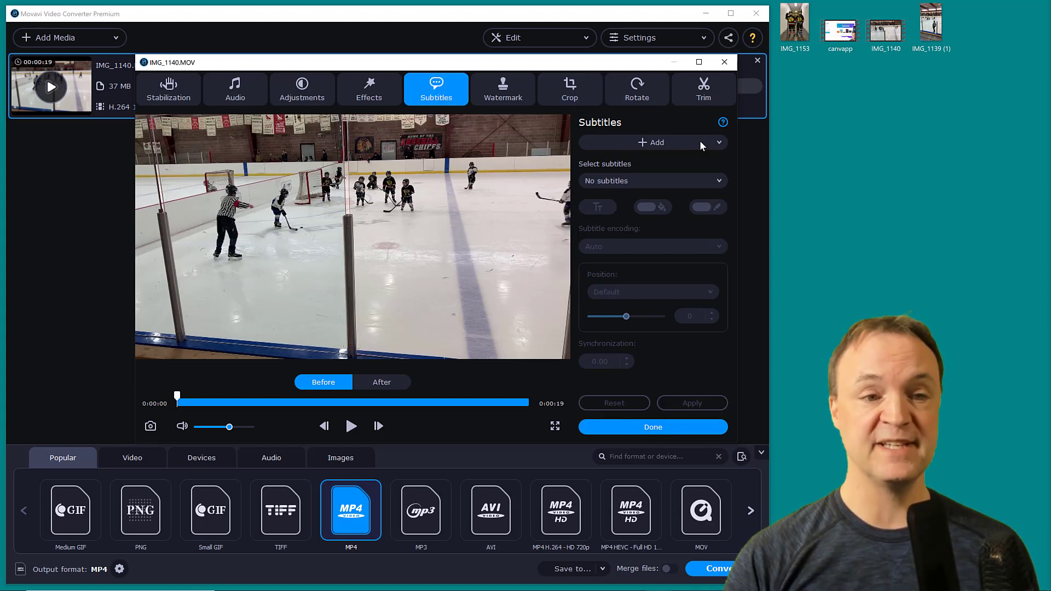
click(719, 144)
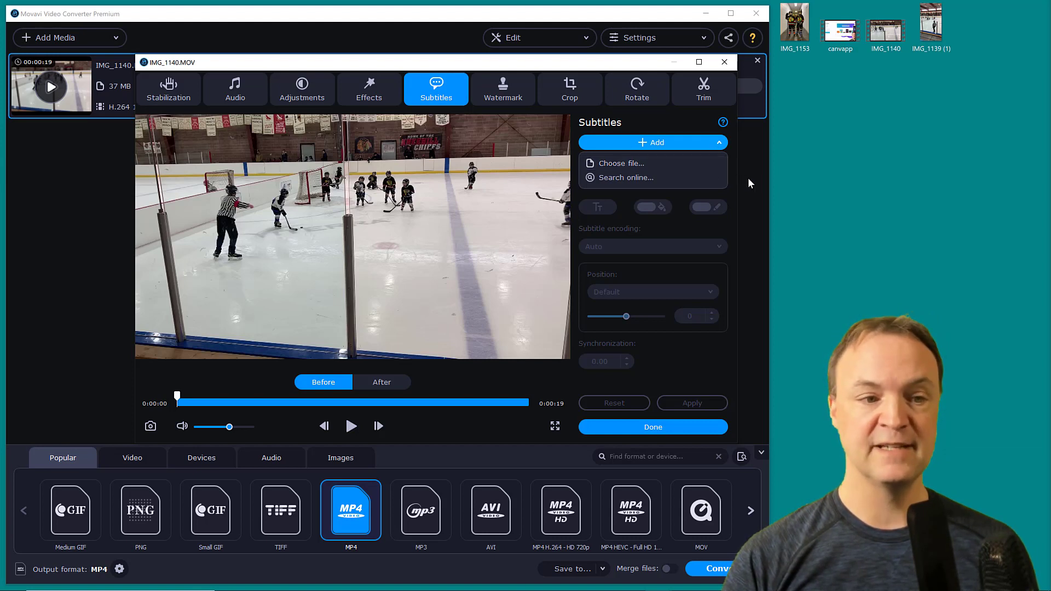
click(720, 142)
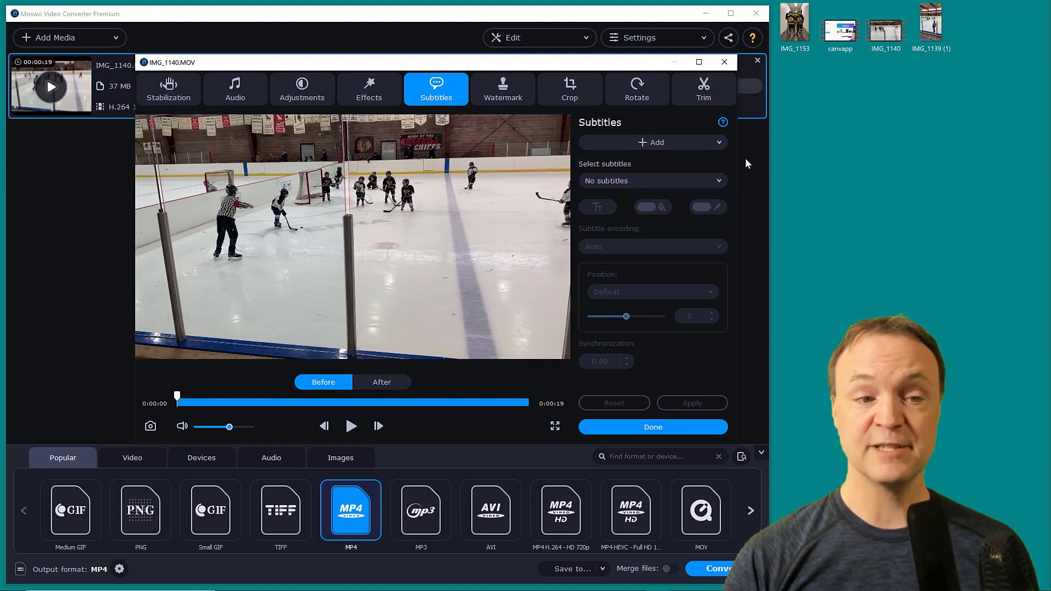
click(718, 181)
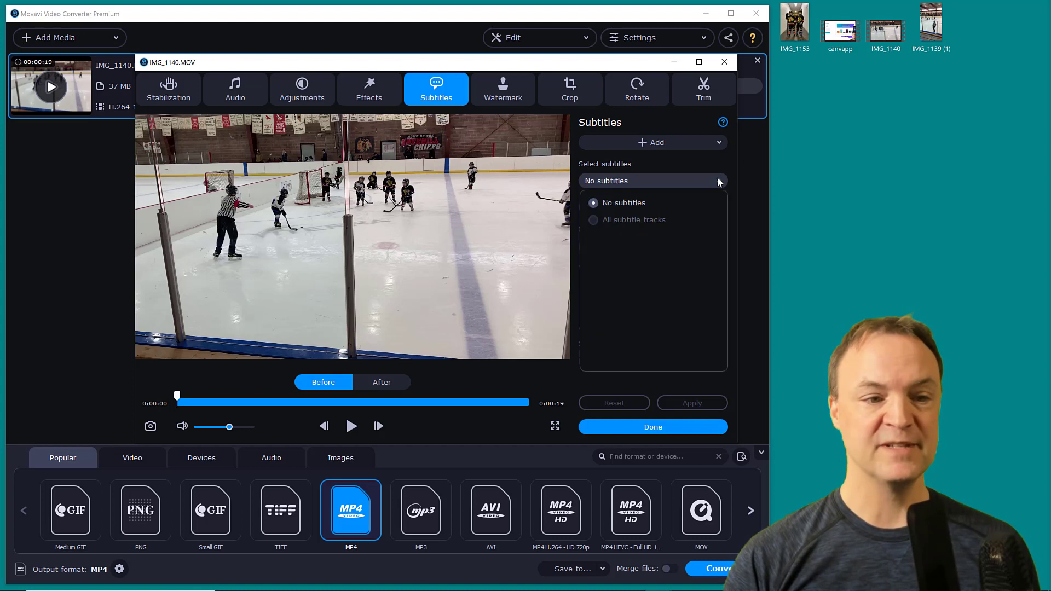
click(720, 182)
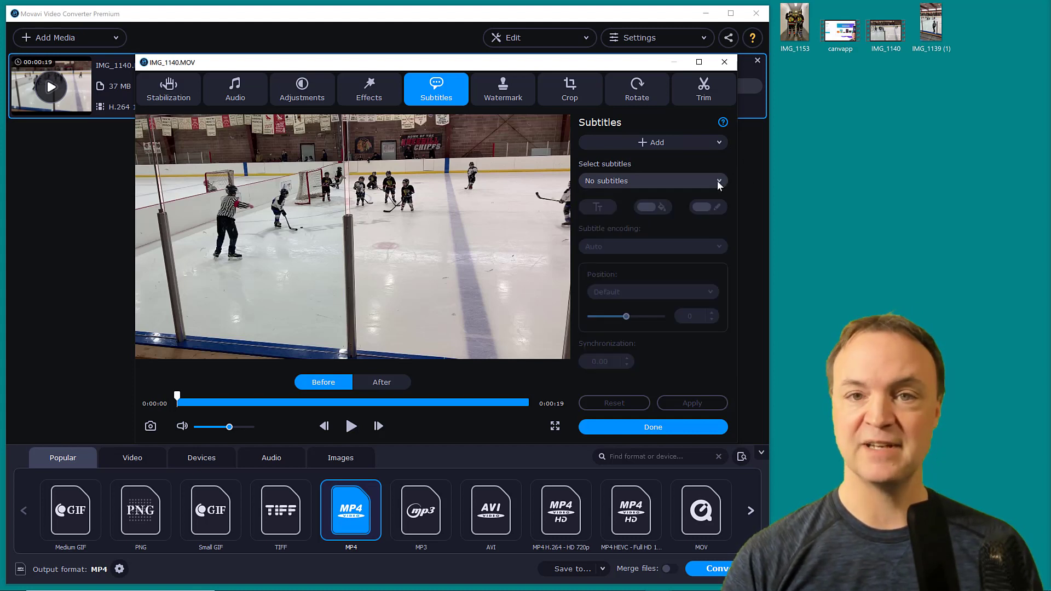
- Try a 'Hockey' text watermark on IMG_1140.MOV, then reset it so none remains
click(505, 94)
click(603, 170)
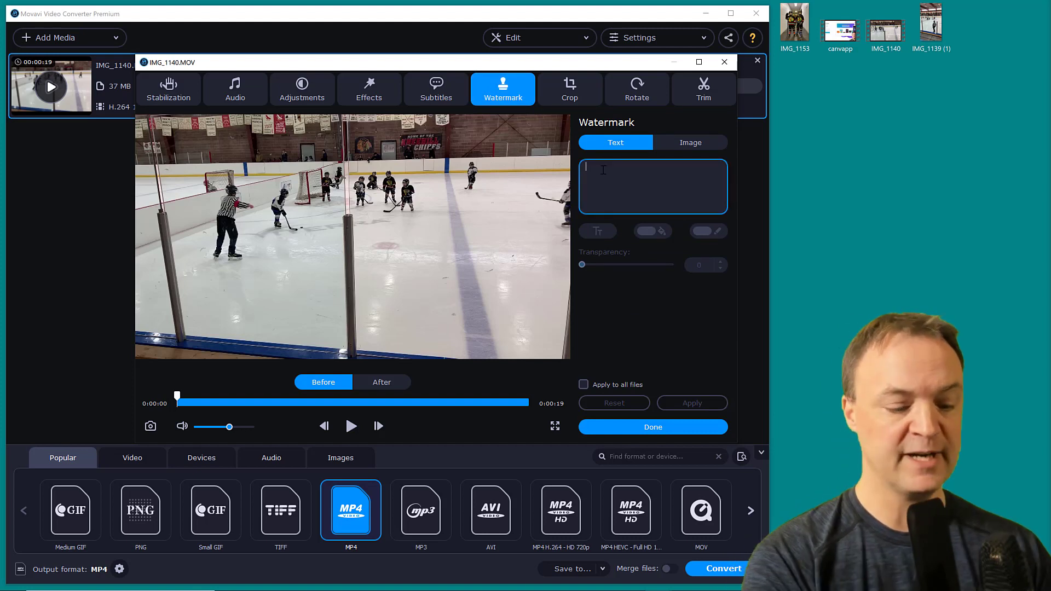
text(Hockey)
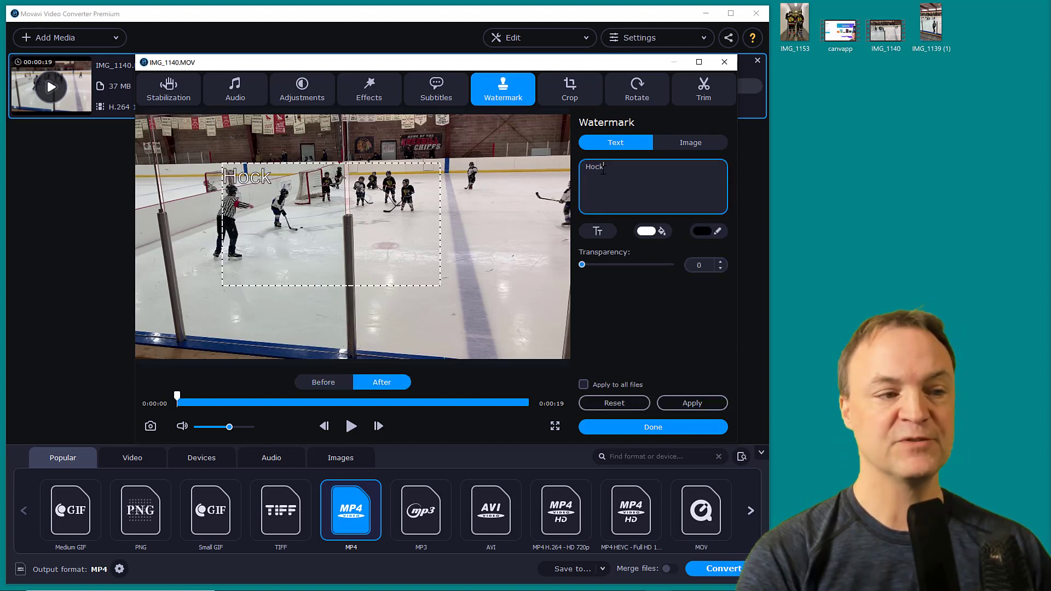
click(309, 189)
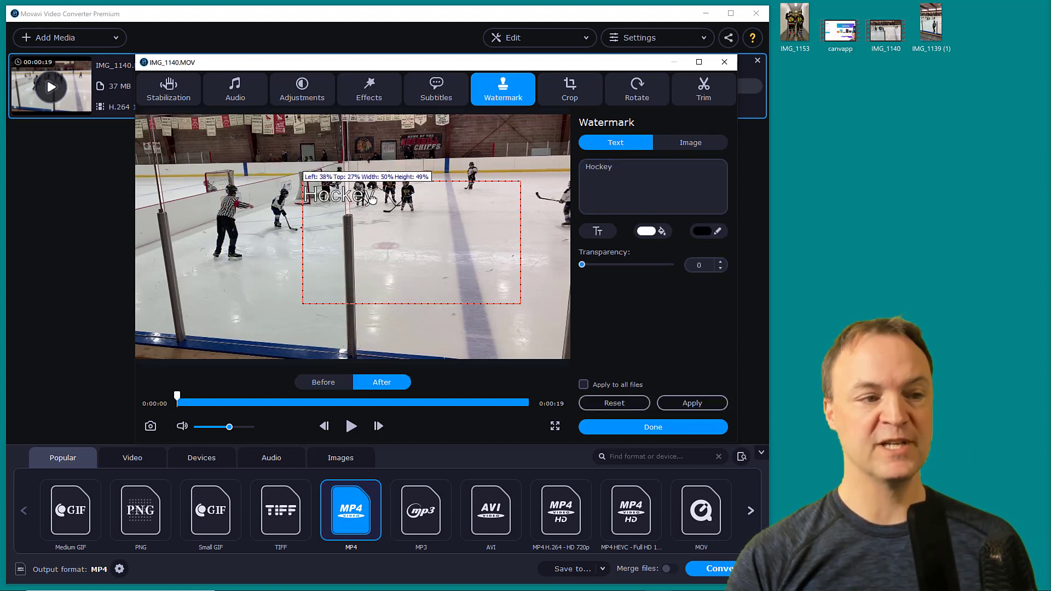
click(597, 231)
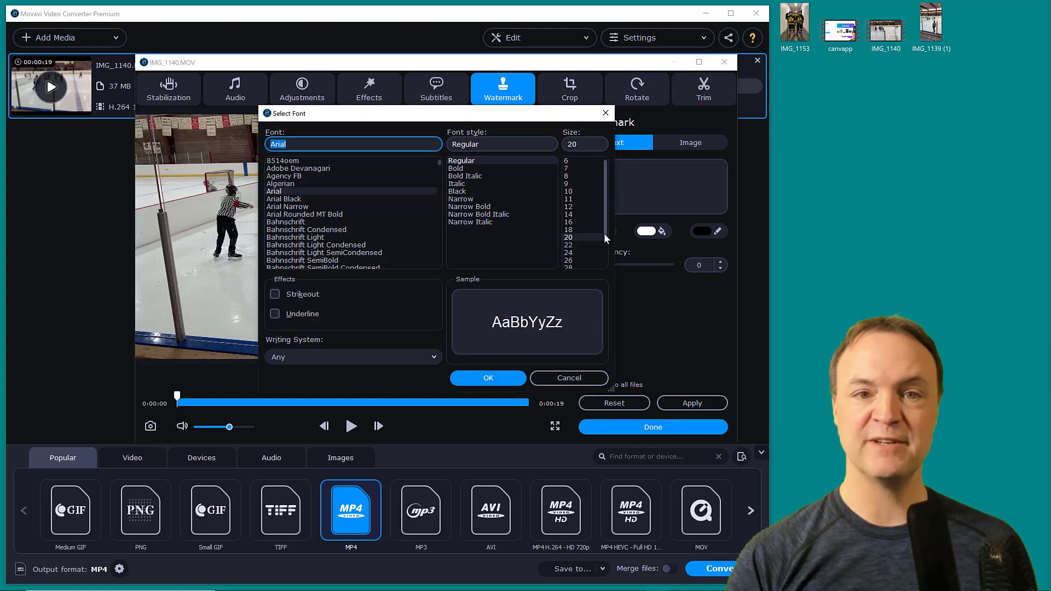
click(605, 112)
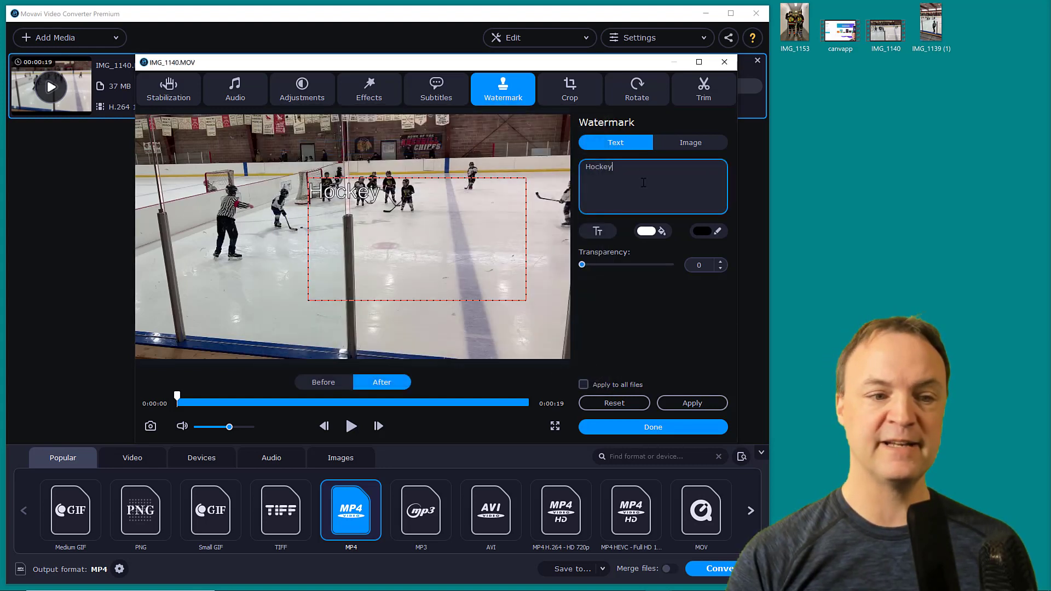
click(615, 406)
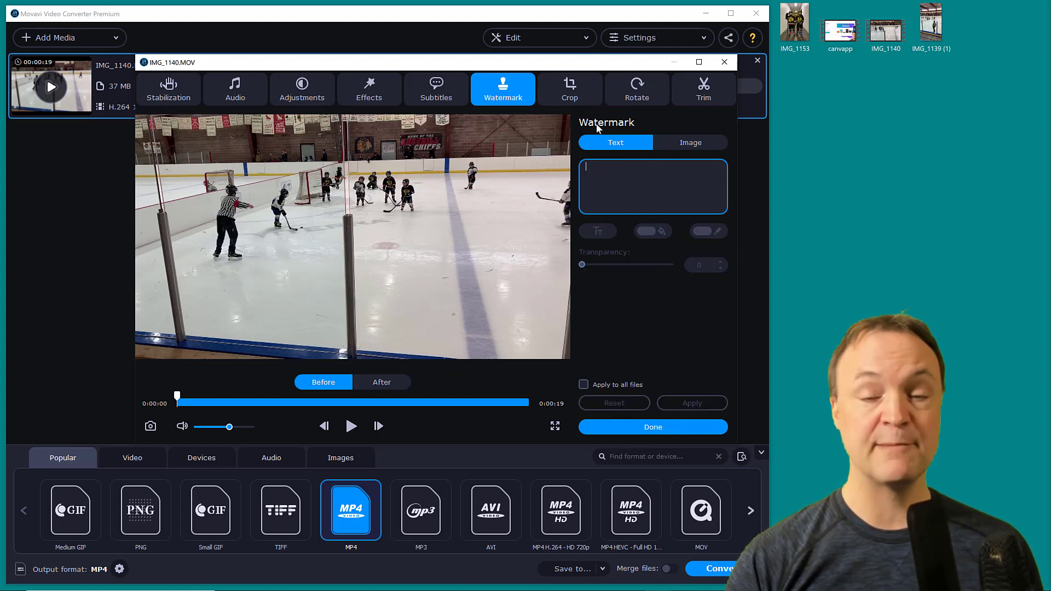
- Crop IMG_1140.MOV to a 674x378 frame over the players near the net, previewing before applying
click(569, 89)
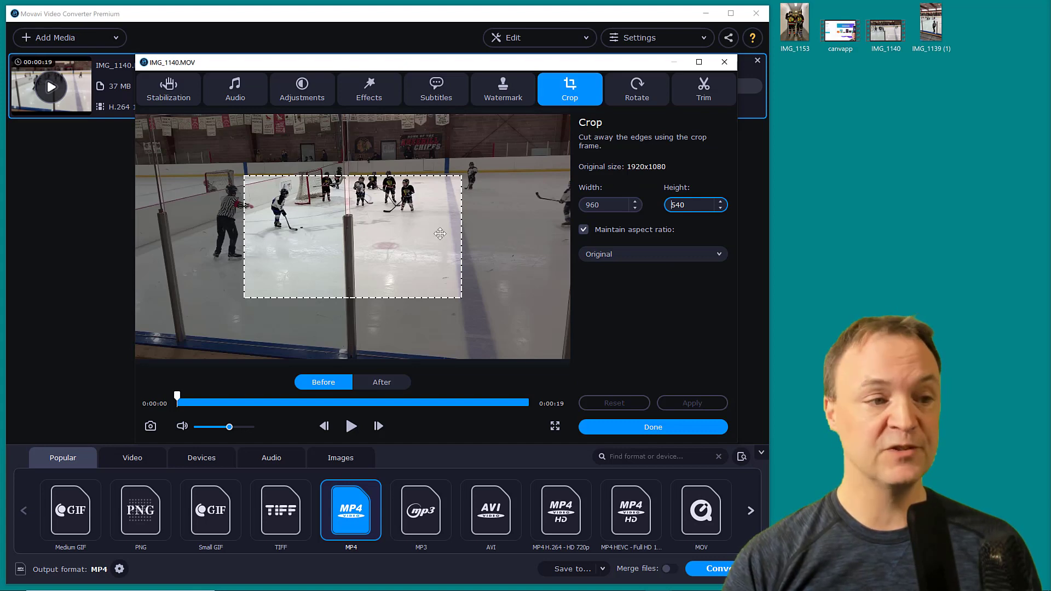
click(413, 245)
drag(413, 245, 418, 210)
click(381, 383)
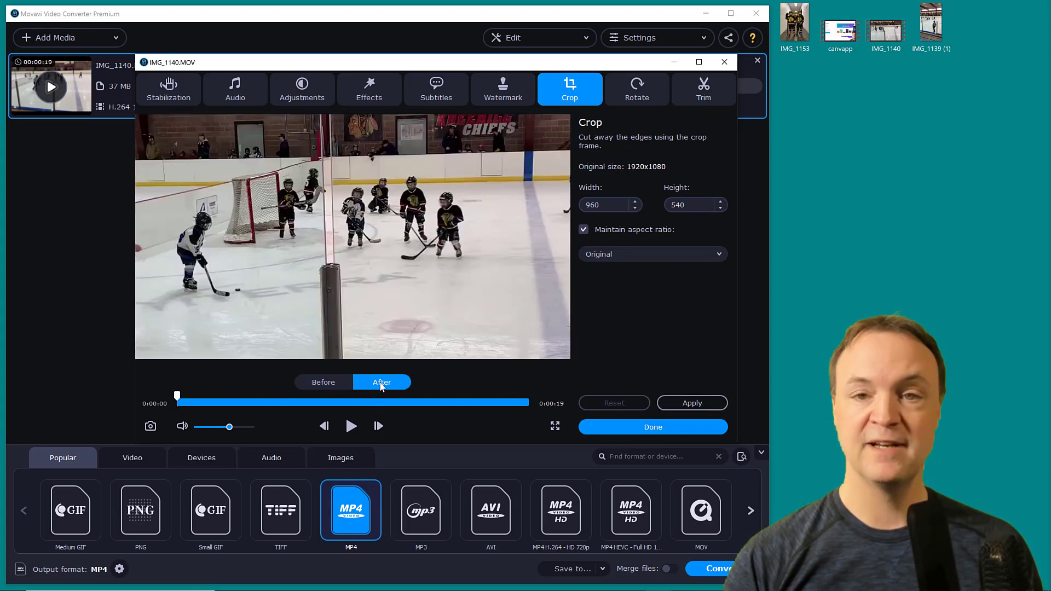
click(323, 384)
drag(466, 261, 420, 219)
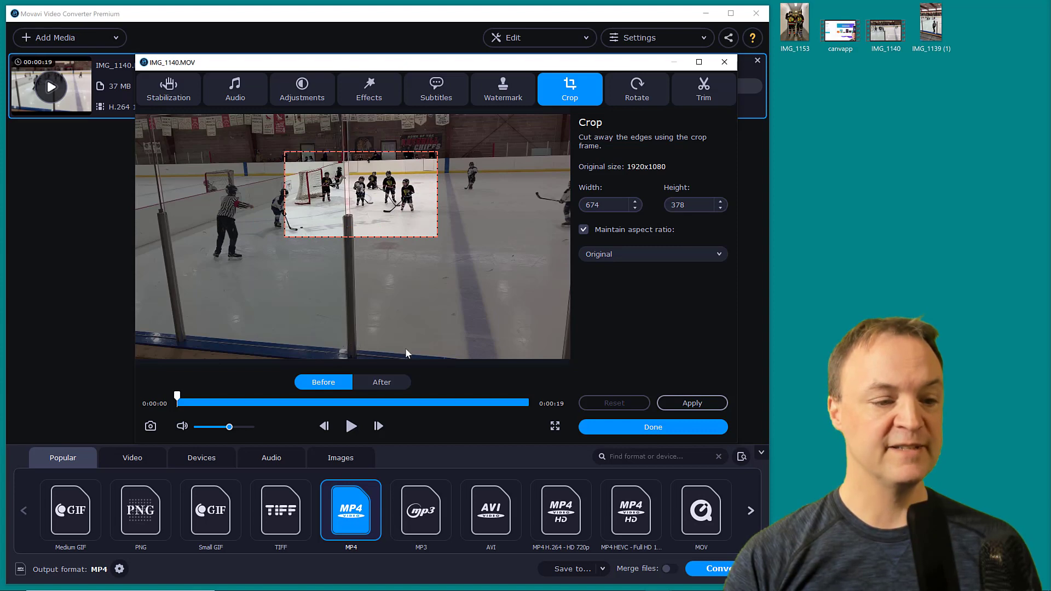
click(386, 383)
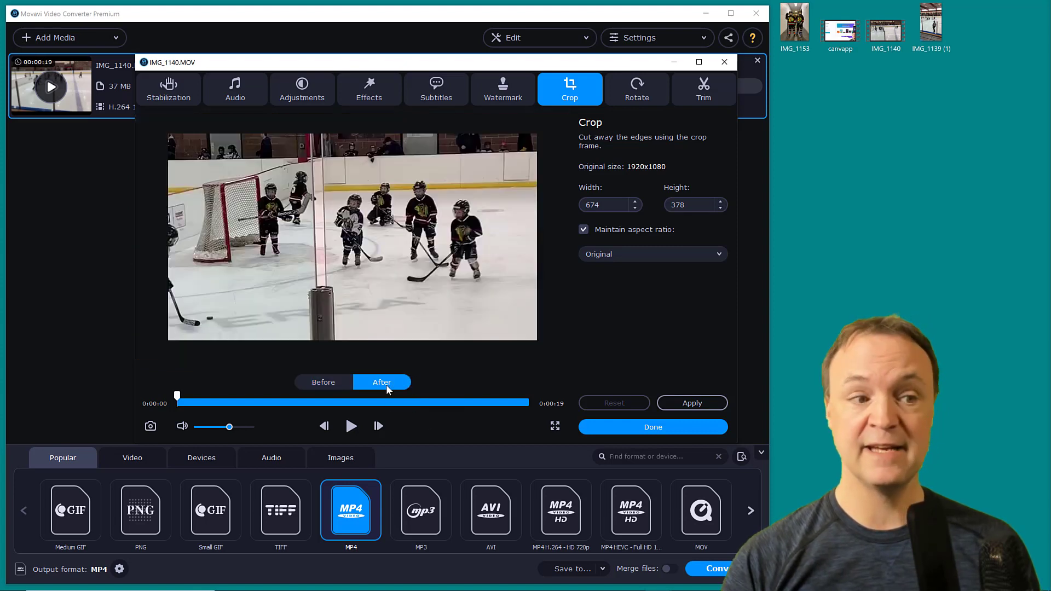
click(331, 382)
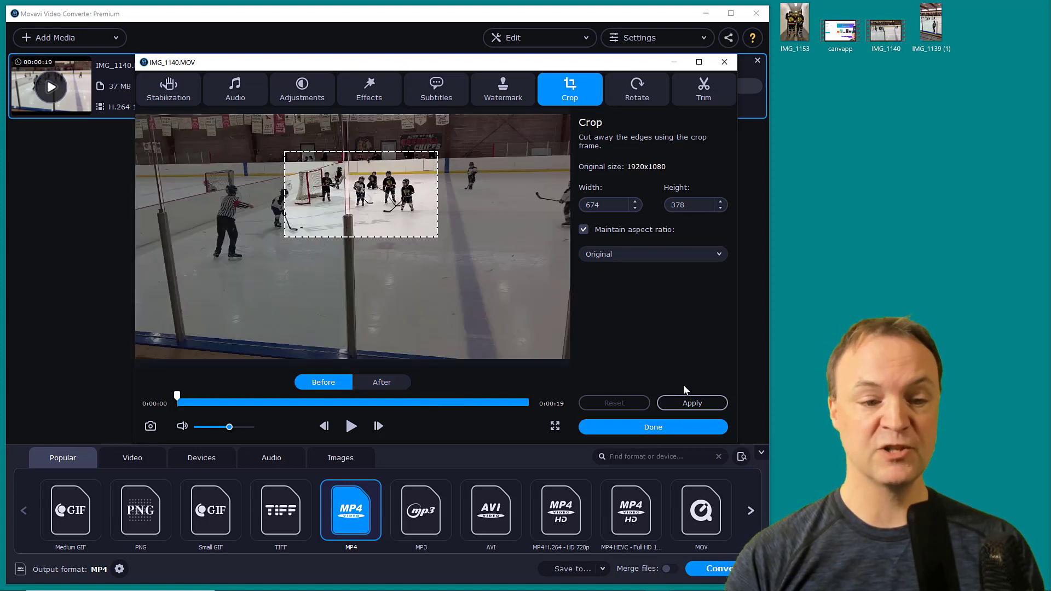
click(692, 403)
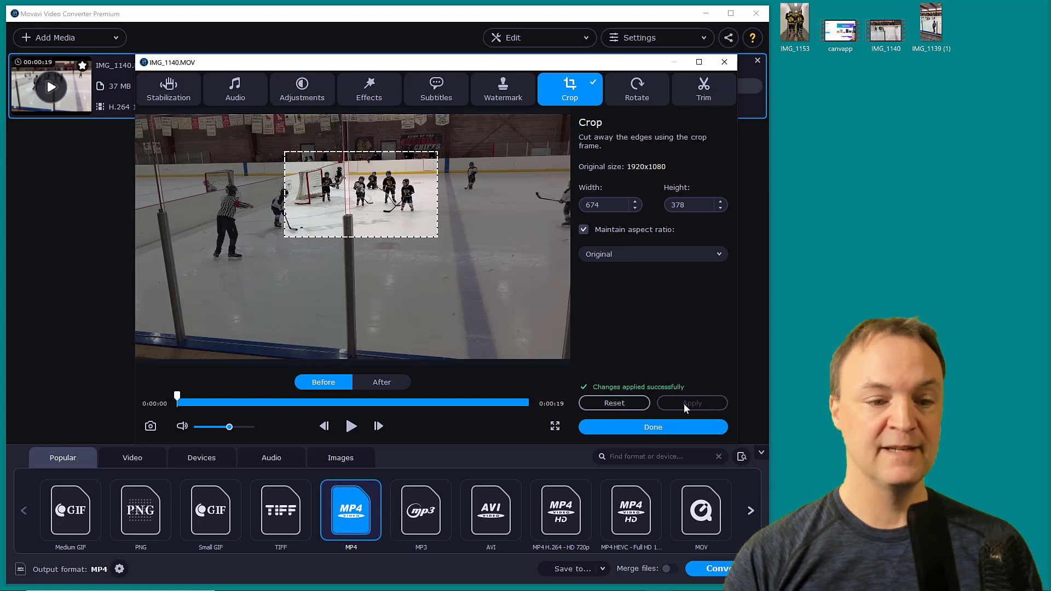
- Cut out the section from about 8 to 11 seconds of the clip
click(638, 96)
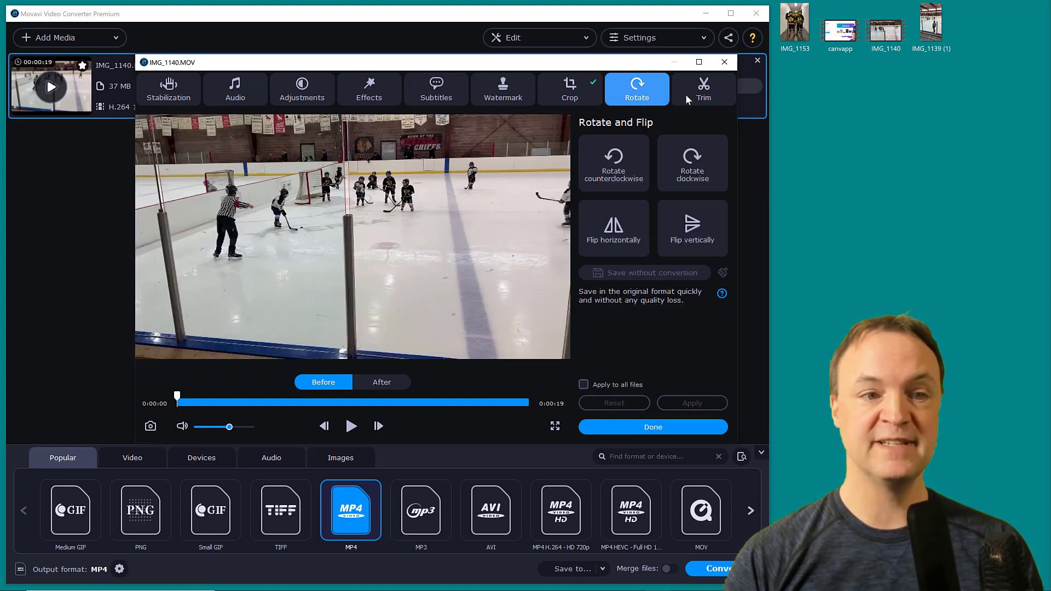
click(705, 97)
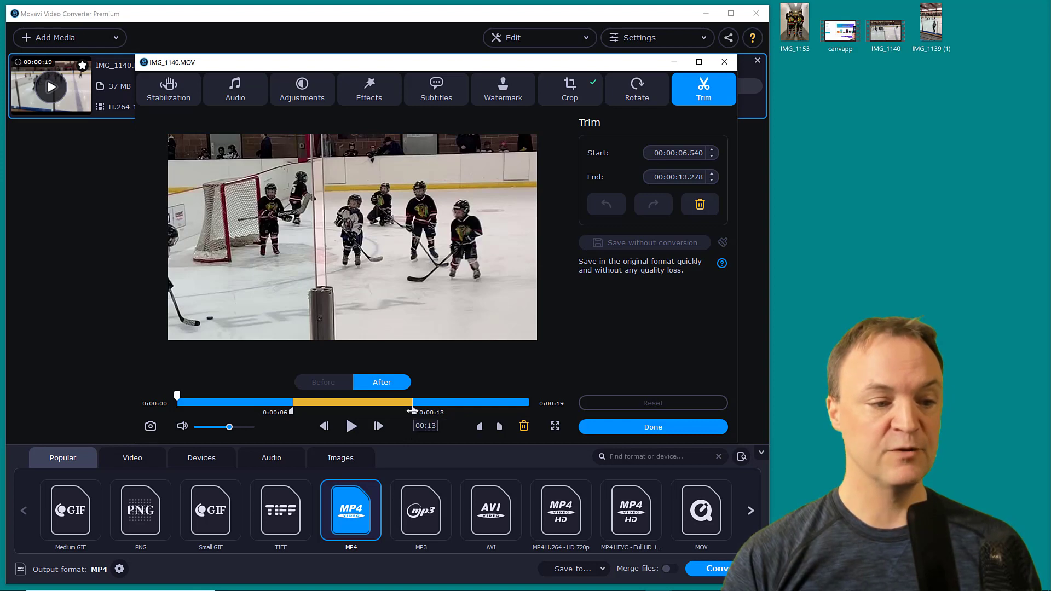
drag(415, 412, 378, 411)
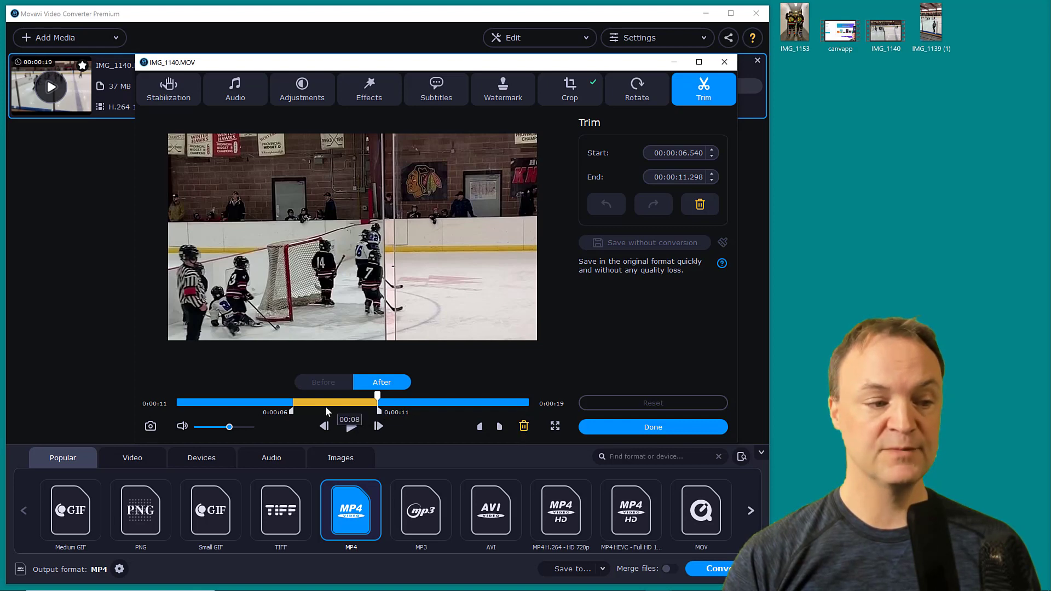
drag(294, 411, 328, 411)
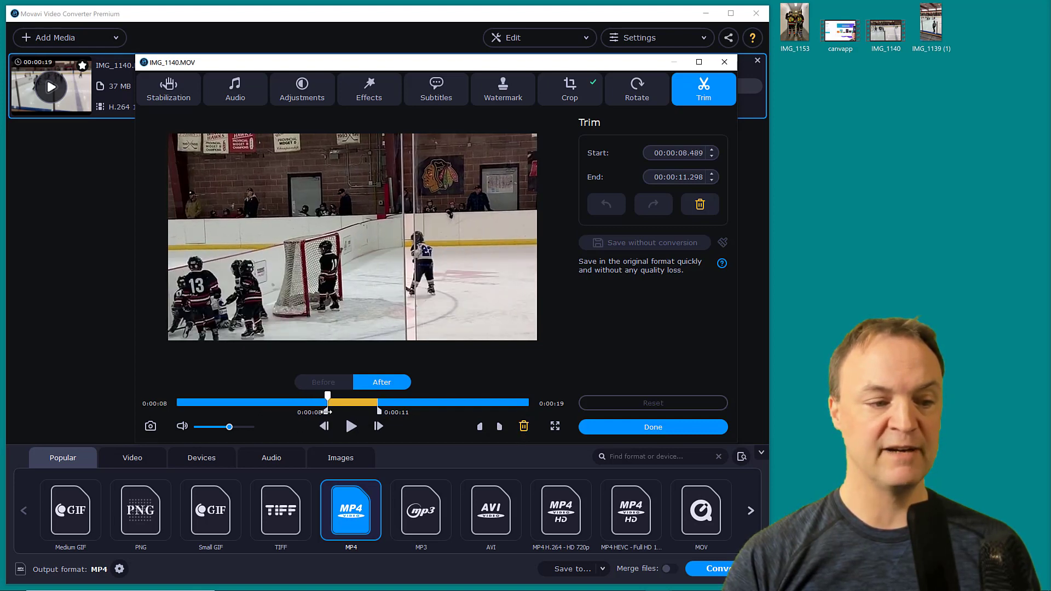
click(523, 427)
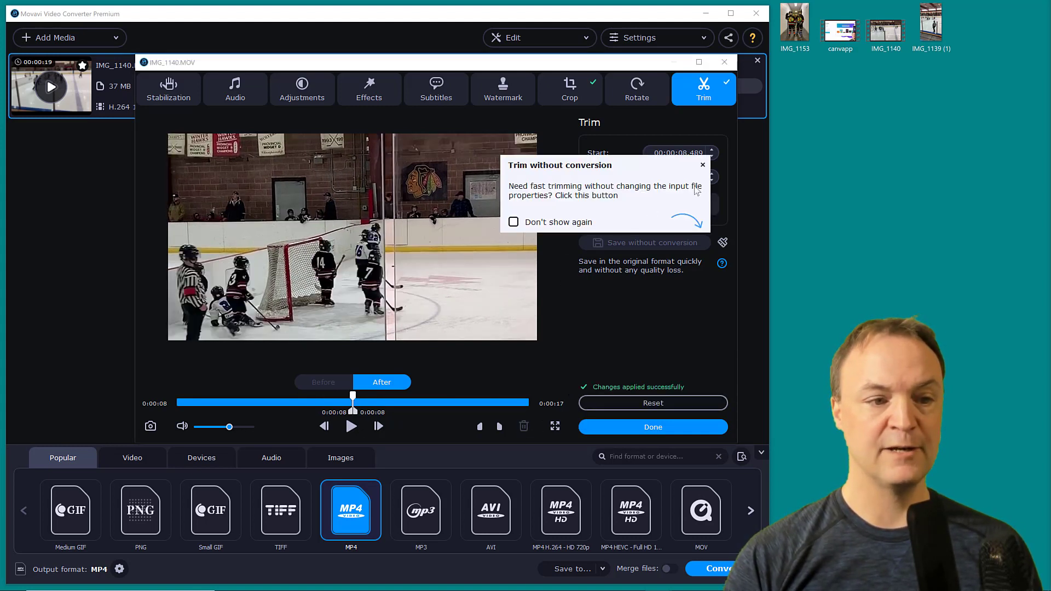
- Delete the first eight seconds too, leaving an 8-second clip, and finish editing
click(516, 223)
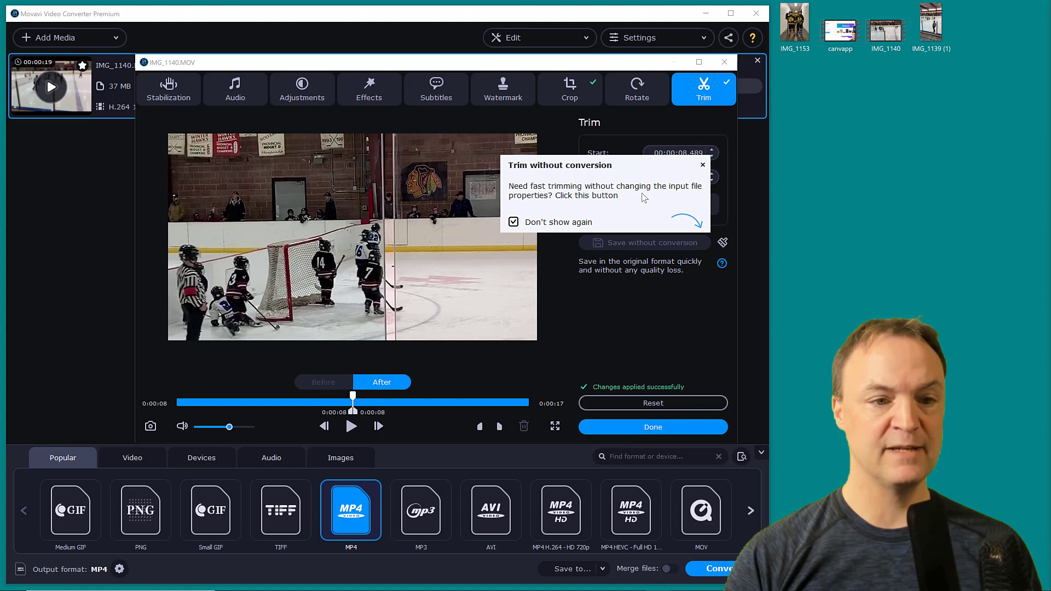
click(703, 165)
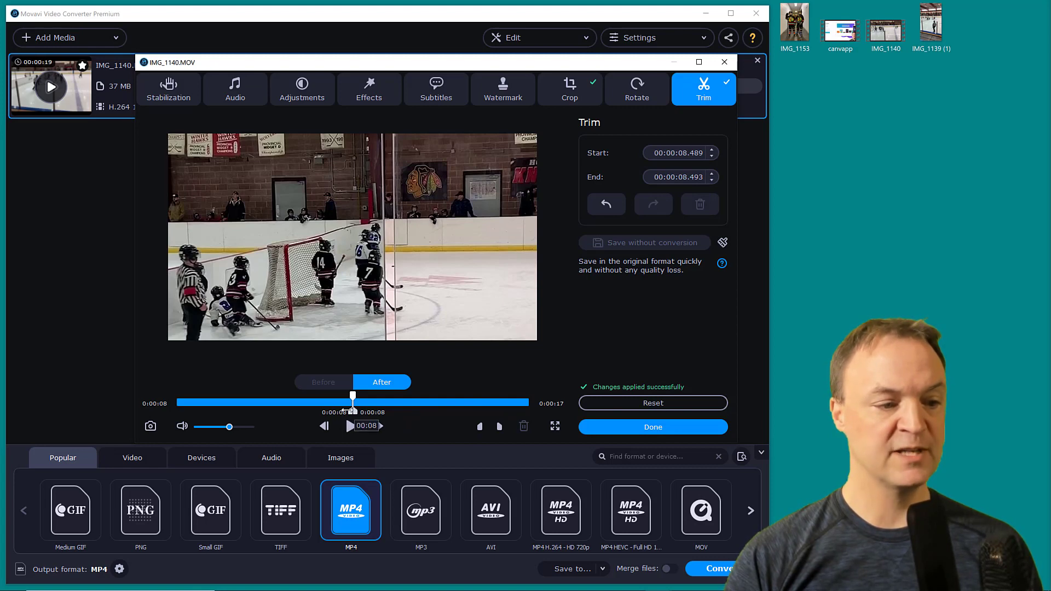
drag(350, 411, 154, 416)
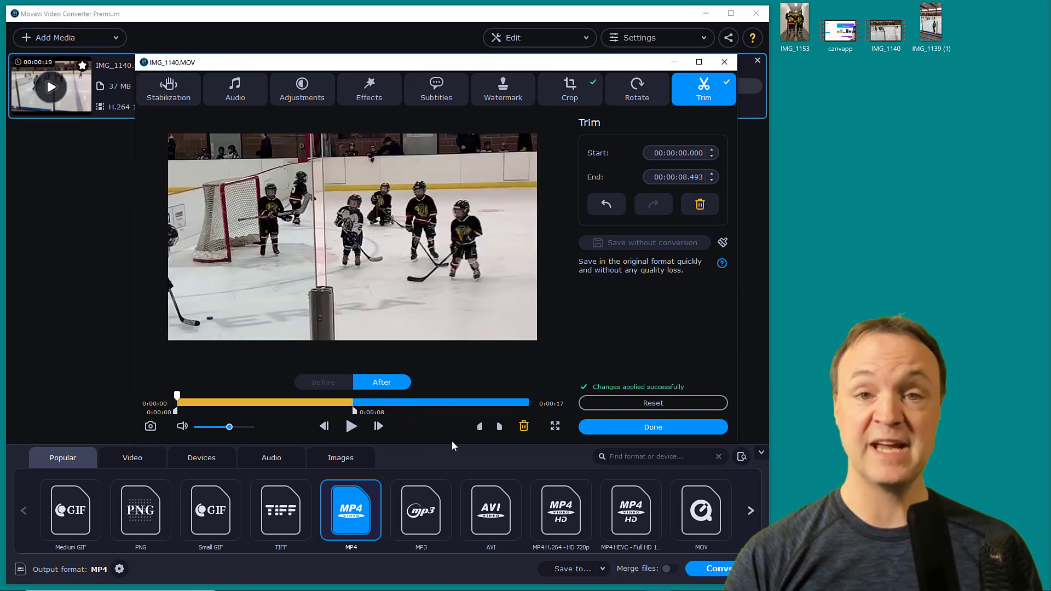
click(524, 426)
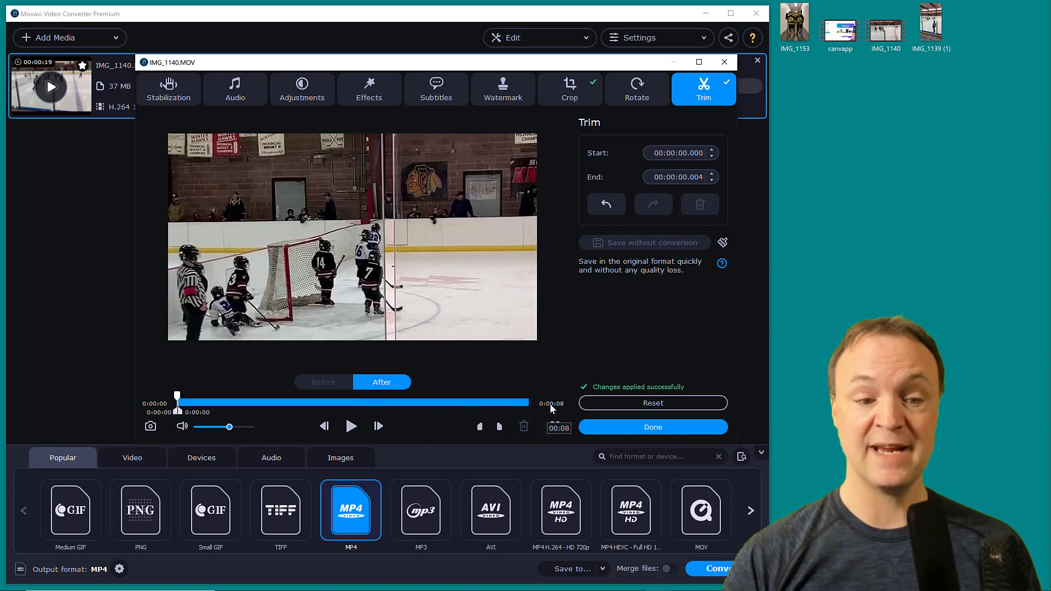
click(652, 432)
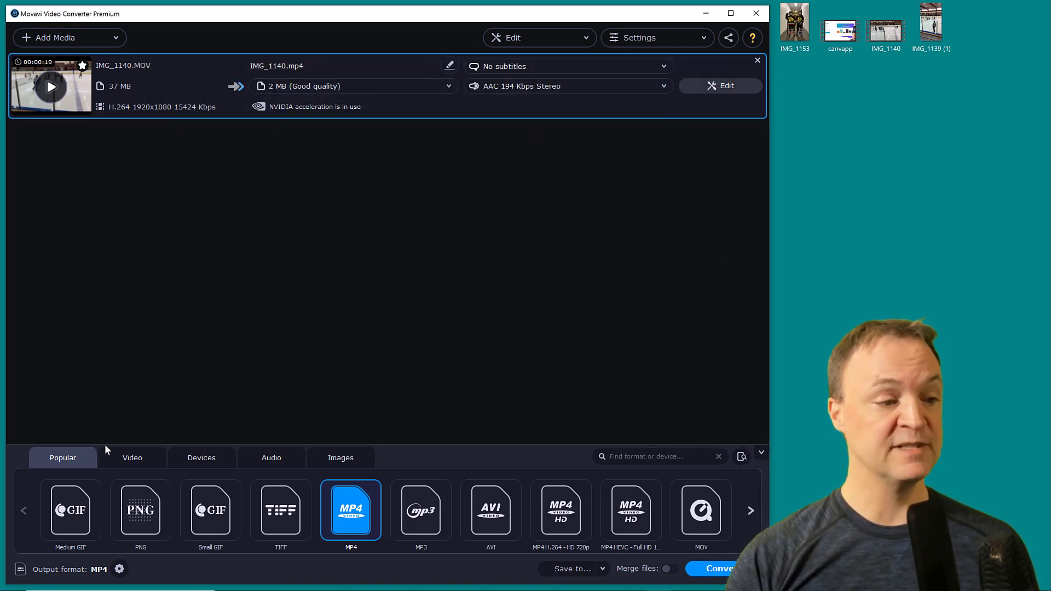
- Show the Video output formats list
click(129, 455)
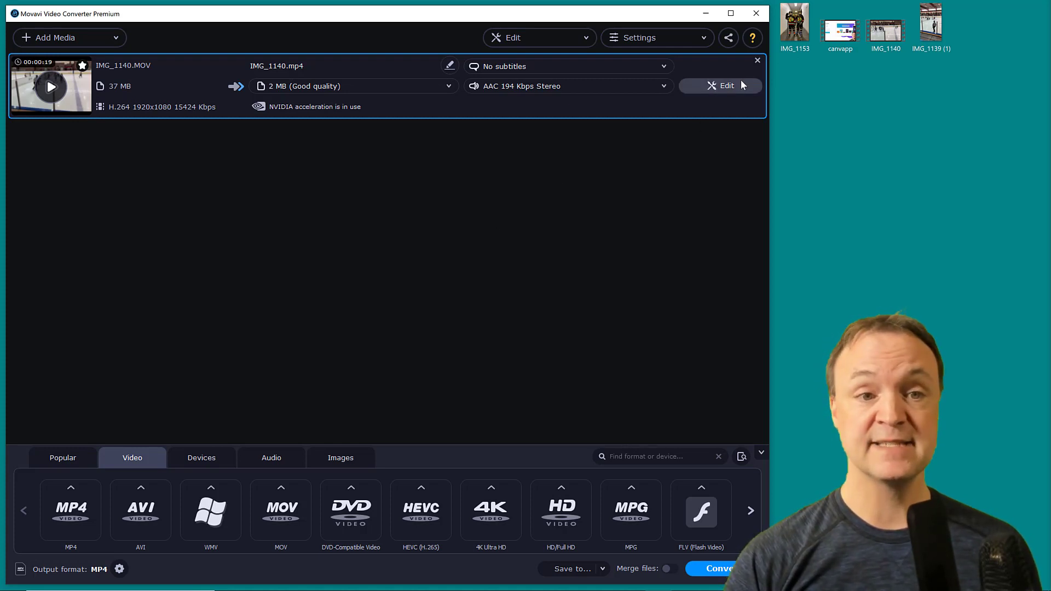
- Remove the hockey clip from the list and add canvapp.mp4 from the desktop
click(757, 62)
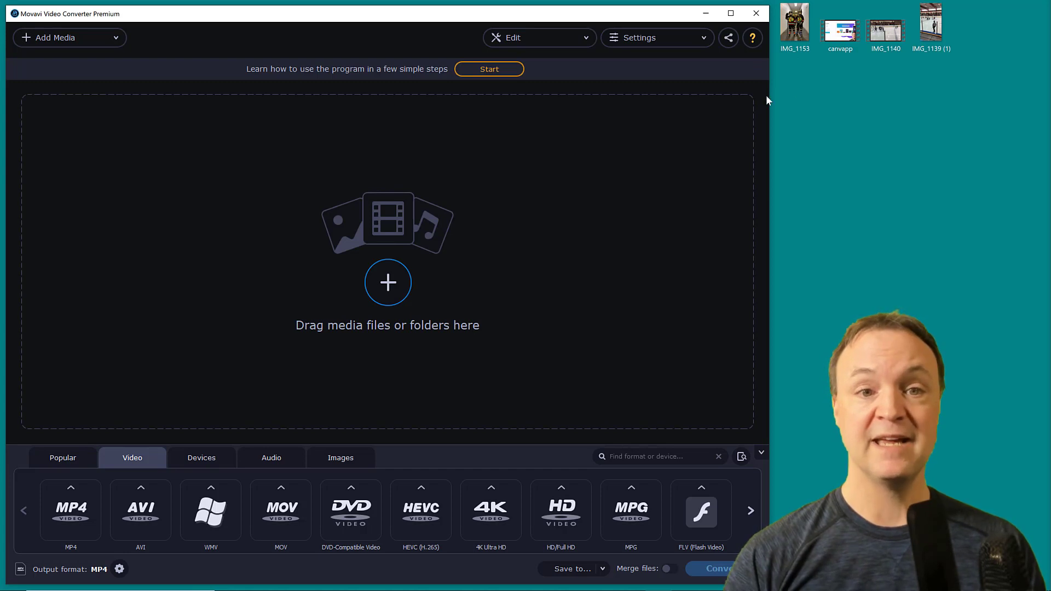
click(846, 37)
drag(716, 149, 555, 188)
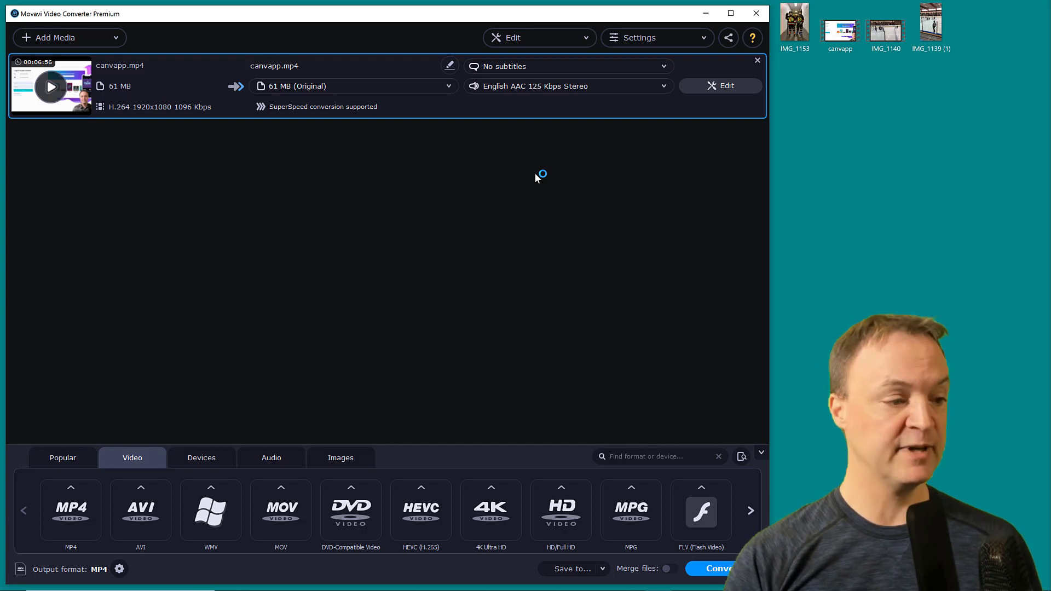
- Convert canvapp to MP3 at the Original Bitrate preset
click(283, 455)
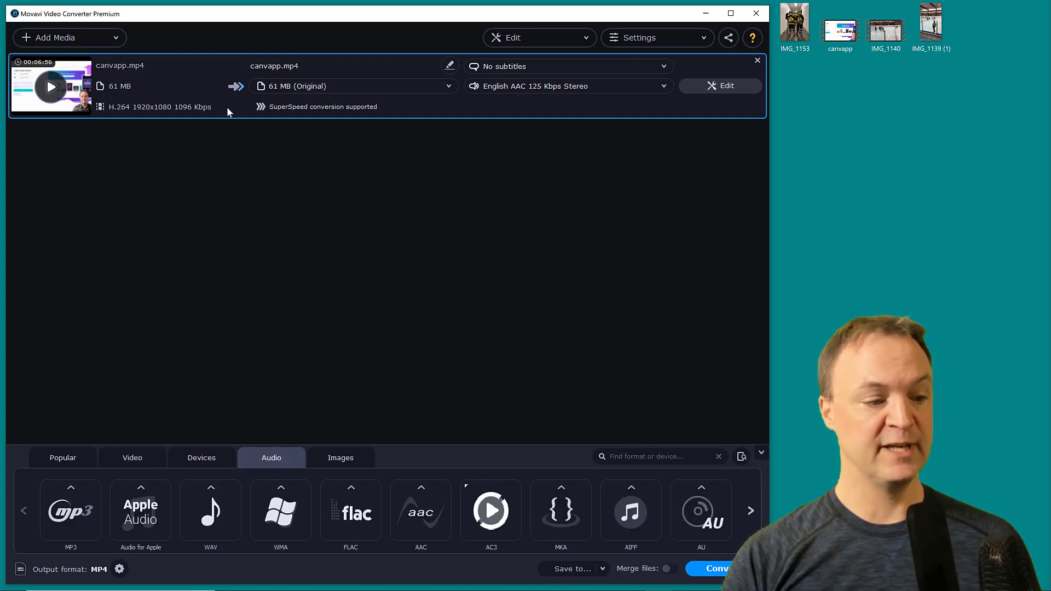
click(64, 517)
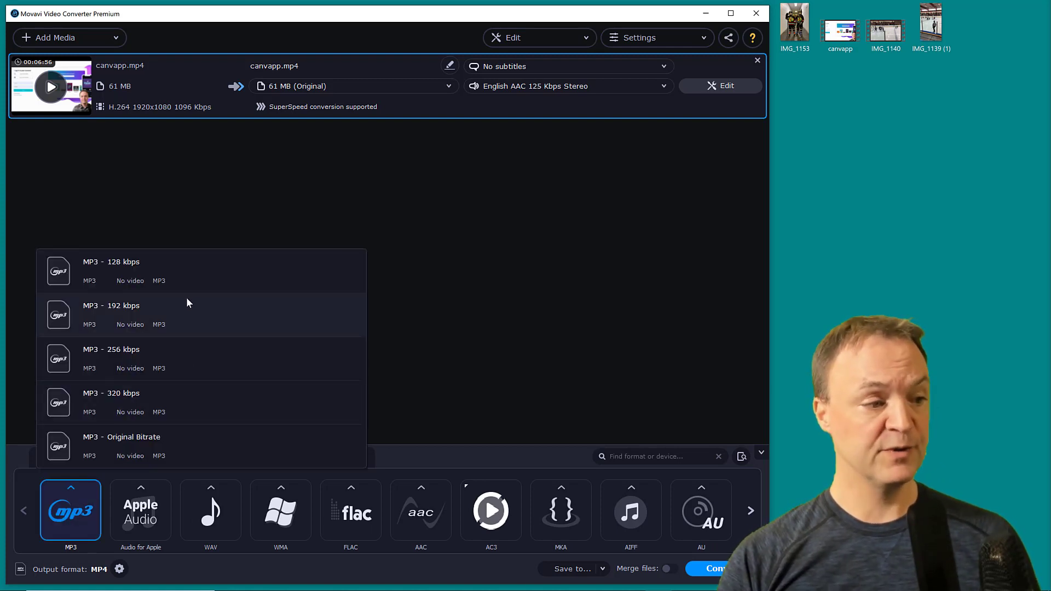
click(144, 447)
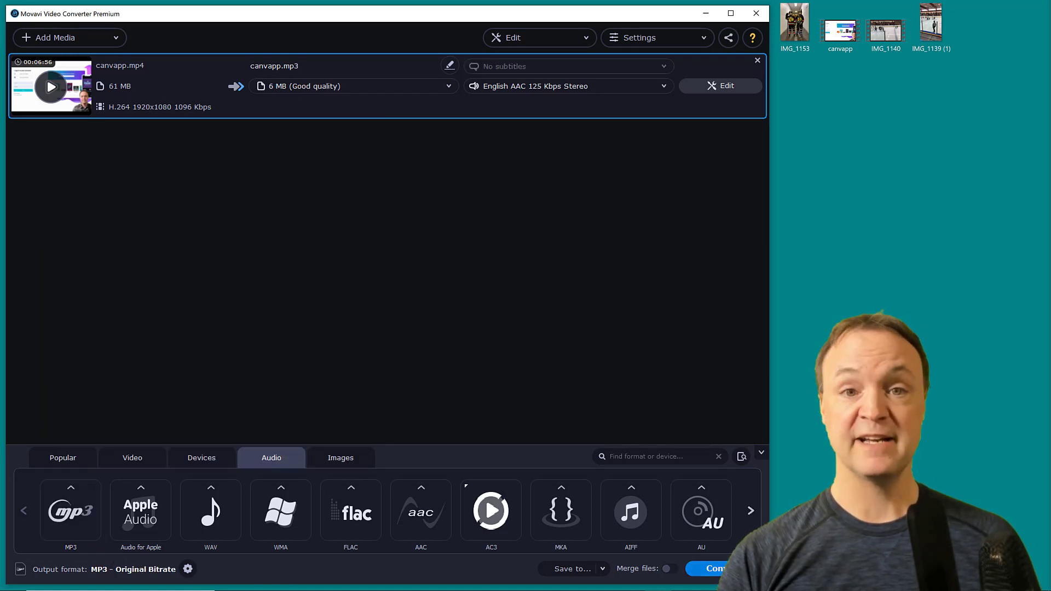
click(709, 568)
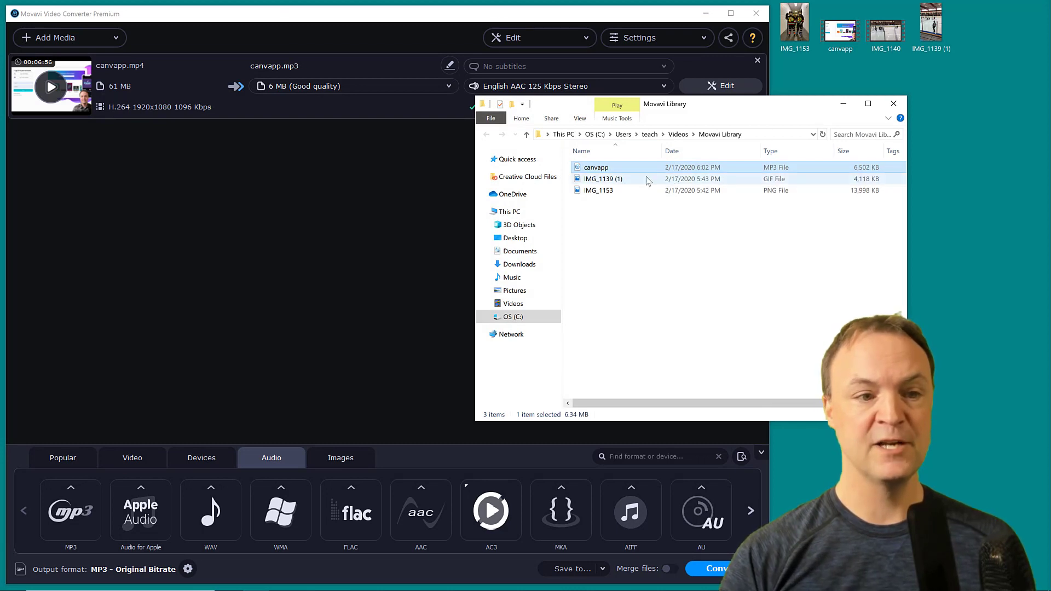
- Play canvapp.mp3 in Groove Music, then close the player
double_click(618, 167)
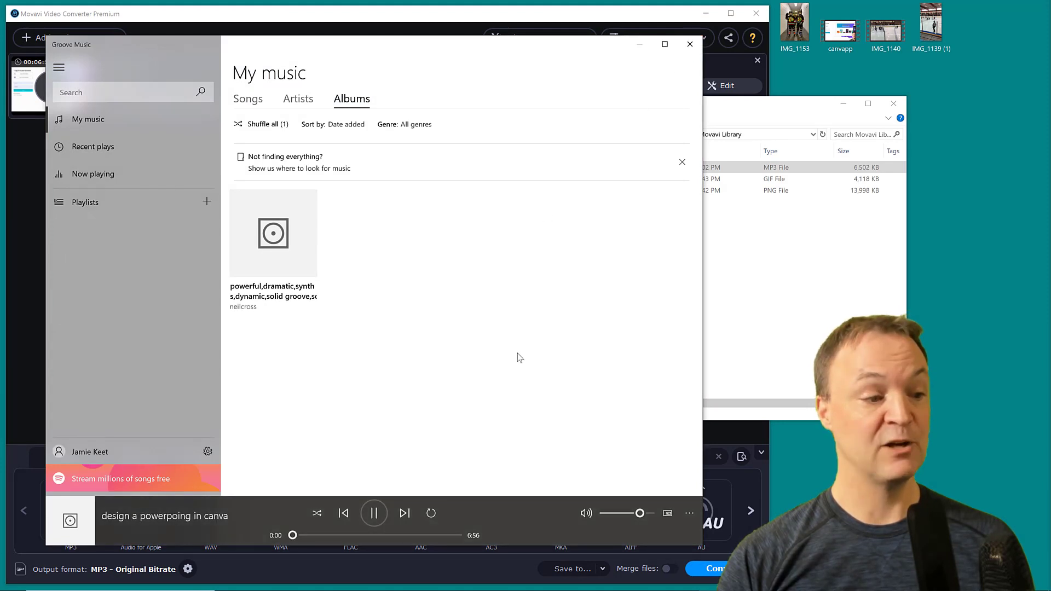
click(690, 45)
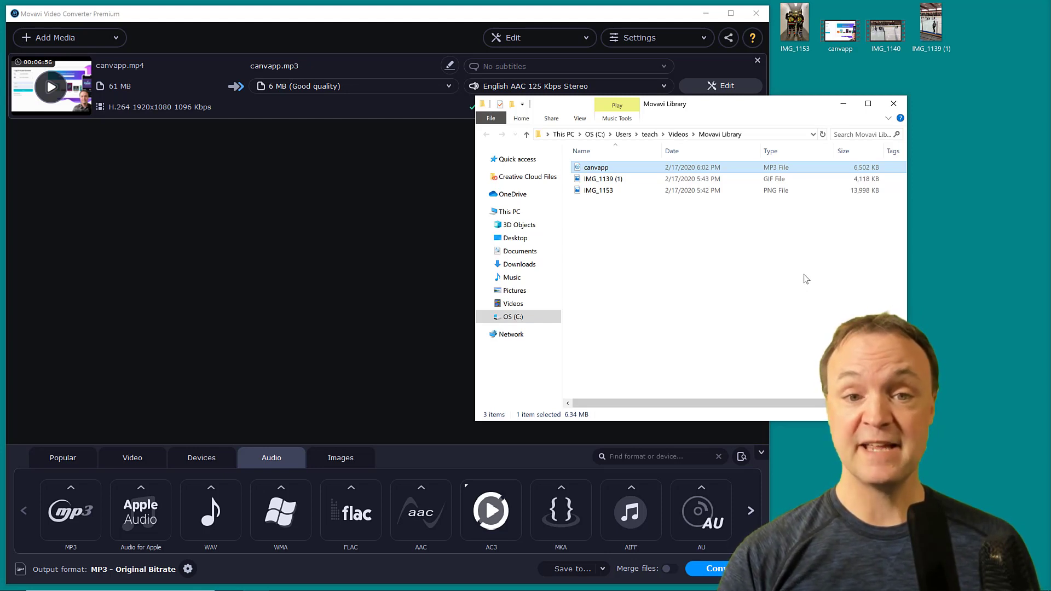
- Close the Movavi Library folder window
click(894, 104)
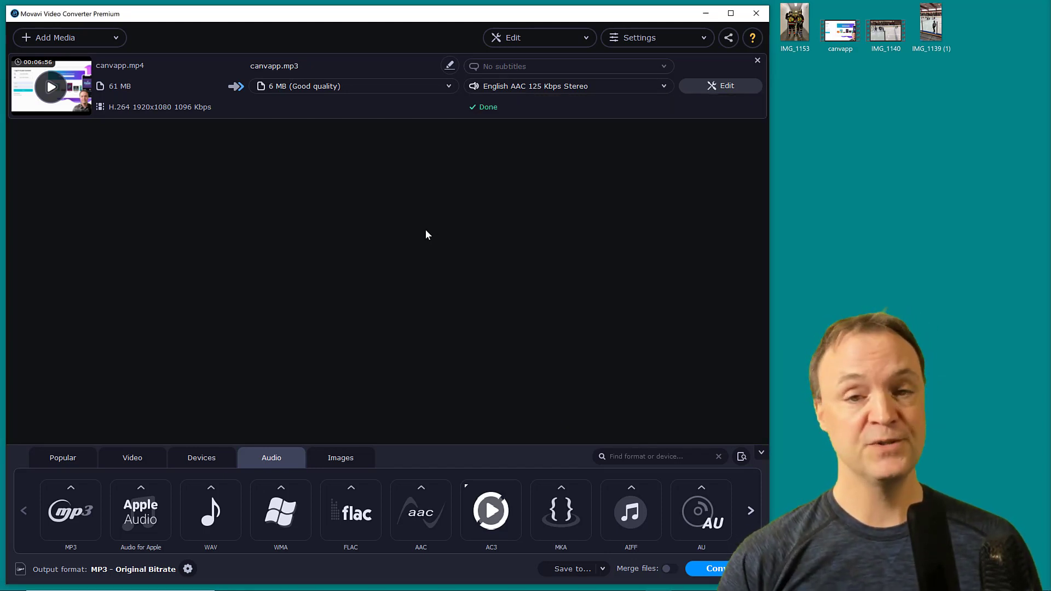